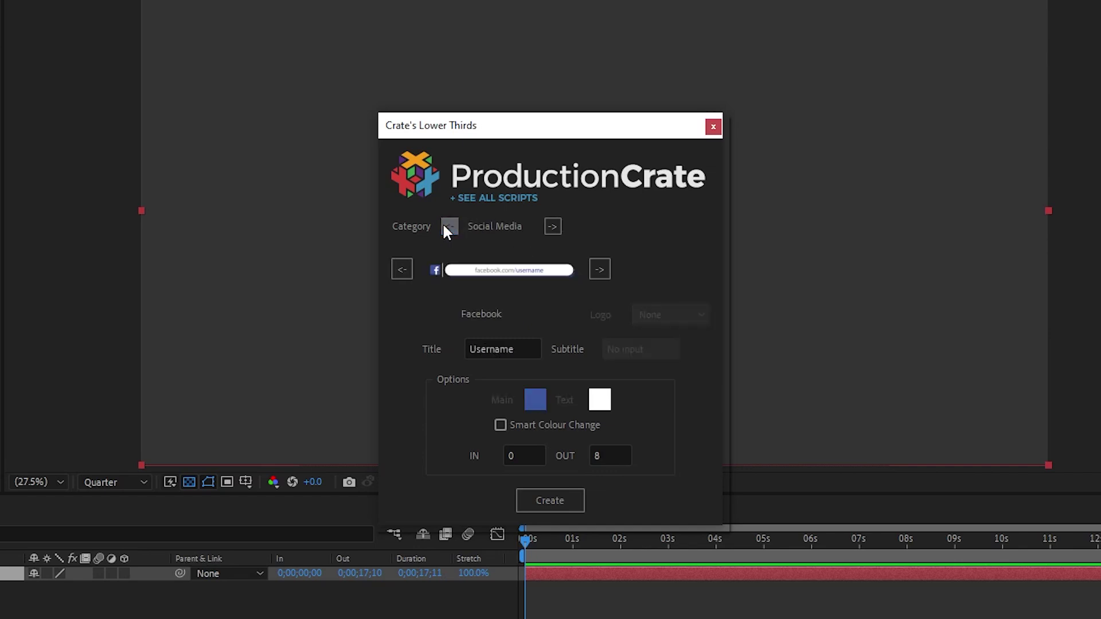
# Browse the lower-third categories and settle on the teal and yellow design
pyautogui.click(439, 221)
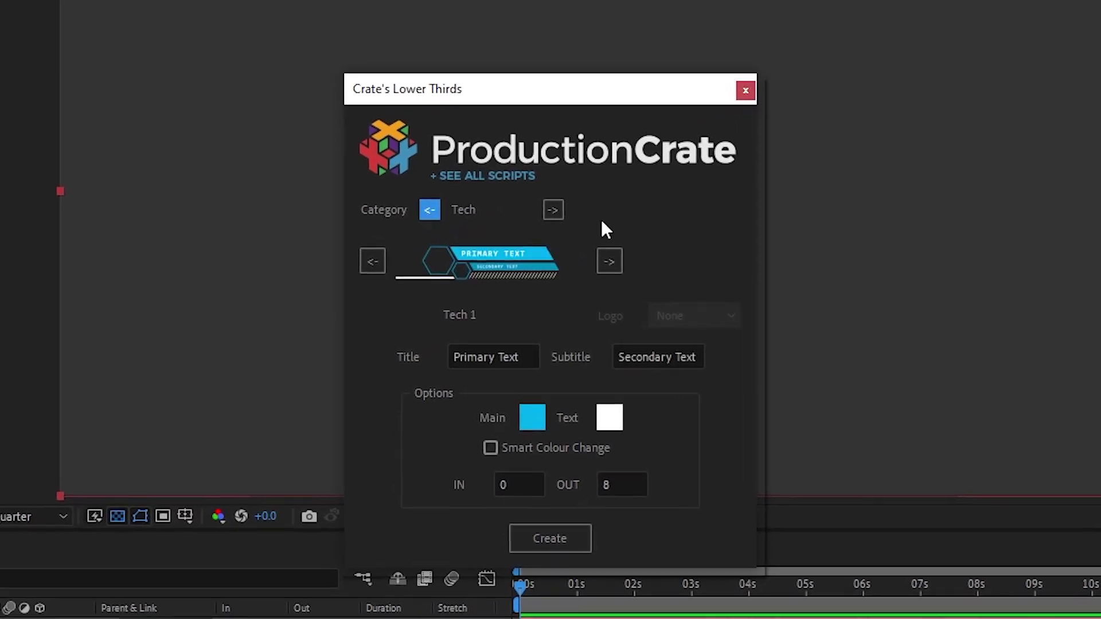
pyautogui.click(558, 216)
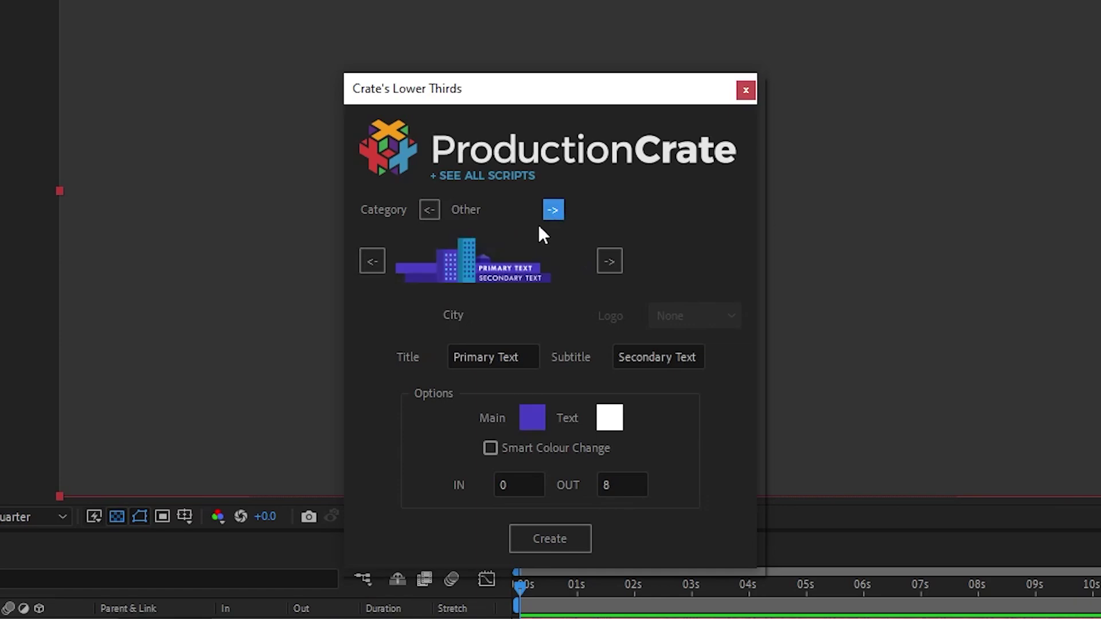
pyautogui.click(377, 262)
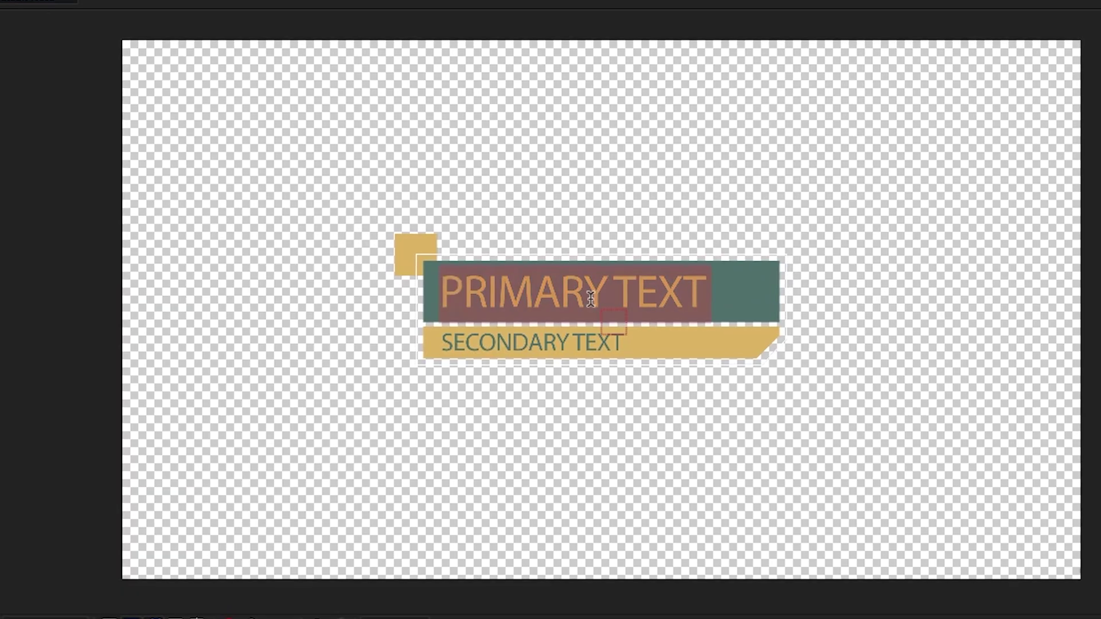
# Retype the two text lines to read THIS SCRIPT and IS AWESOME
pyautogui.write('THIS SCRIPT')
pyautogui.doubleClick(480, 352)
pyautogui.write('IS AWESOME')
pyautogui.doubleClick(611, 294)
# Switch the IS AWESOME line to a script font
pyautogui.click(476, 347)
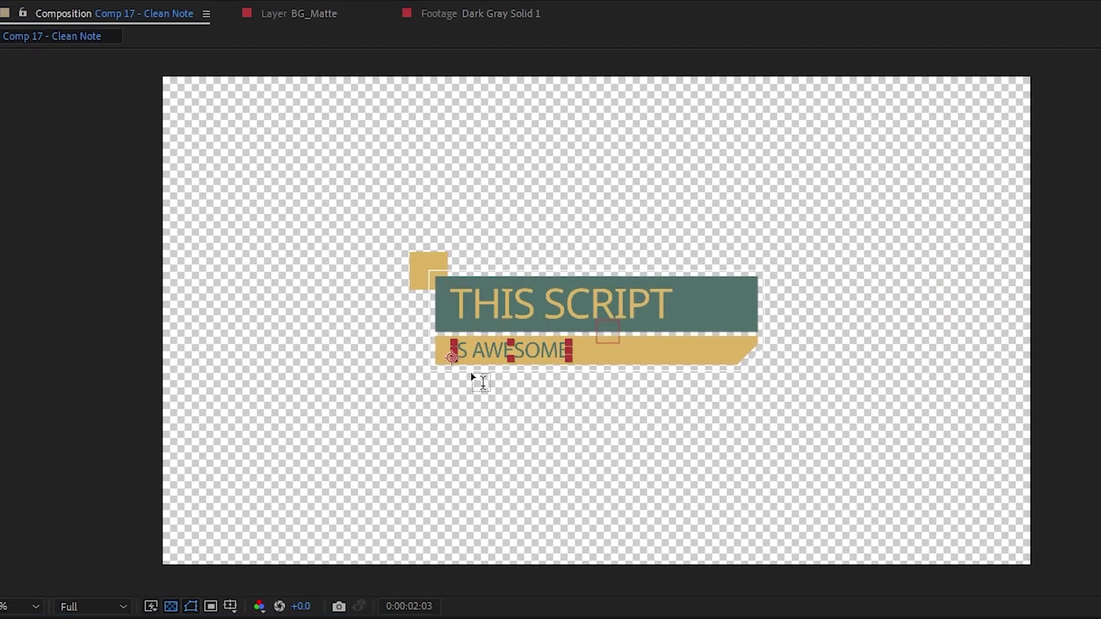
pyautogui.hotkey('ctrl', 'a')
pyautogui.click(1066, 344)
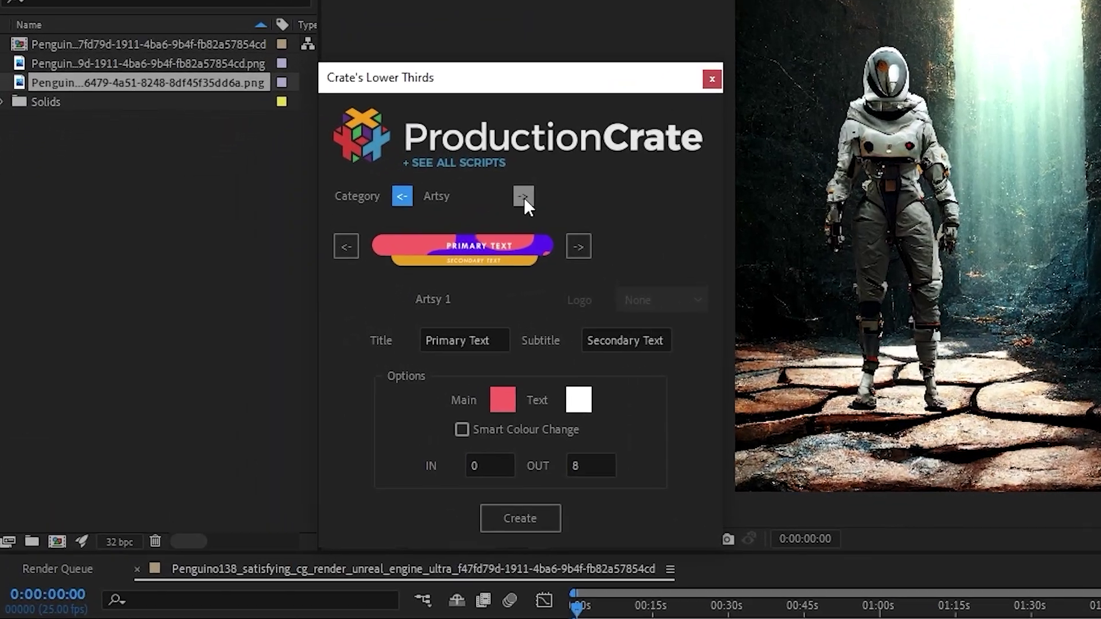
# Step through the categories from Artsy via Corporate, Geometric, Floral, Minimalist, Sporty and Tech to Other
pyautogui.click(327, 245)
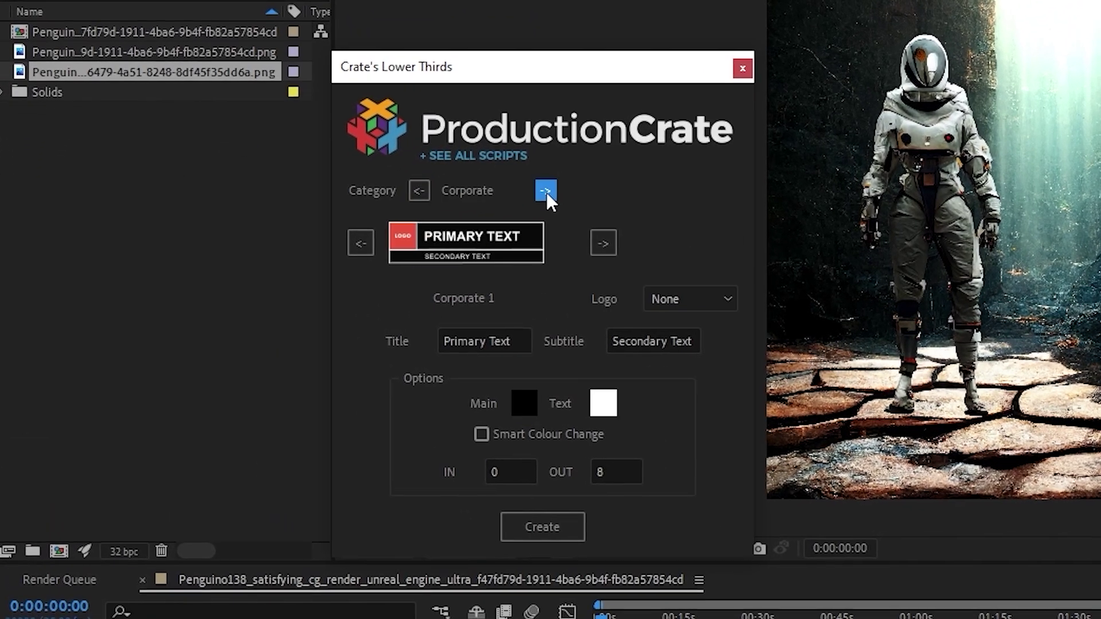
pyautogui.click(548, 190)
pyautogui.click(548, 190)
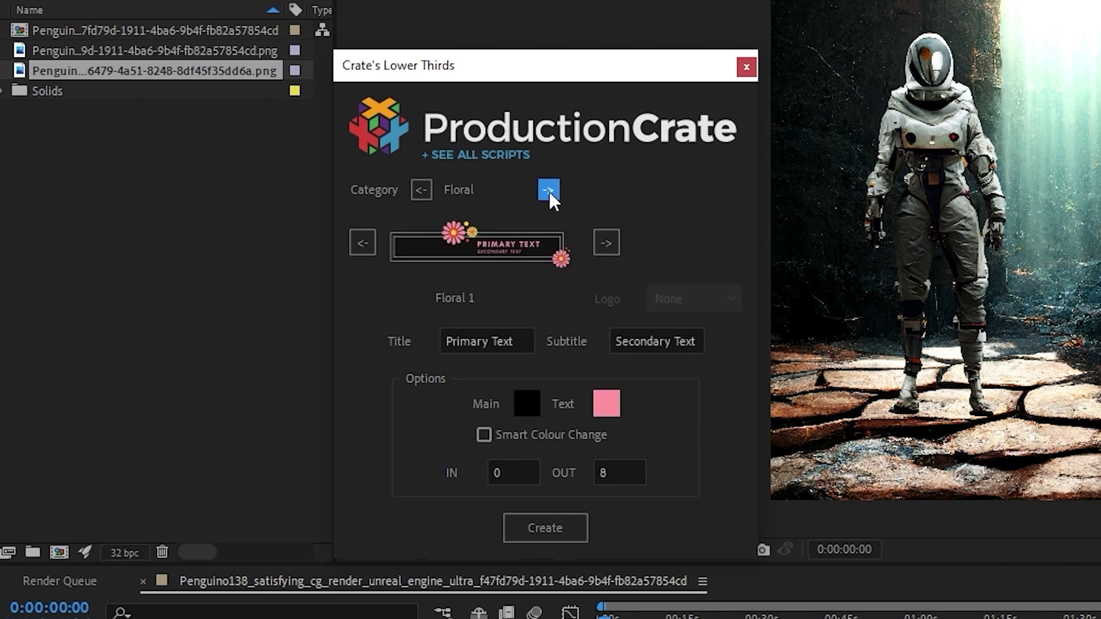
pyautogui.click(548, 191)
pyautogui.click(548, 190)
pyautogui.click(548, 191)
pyautogui.click(548, 190)
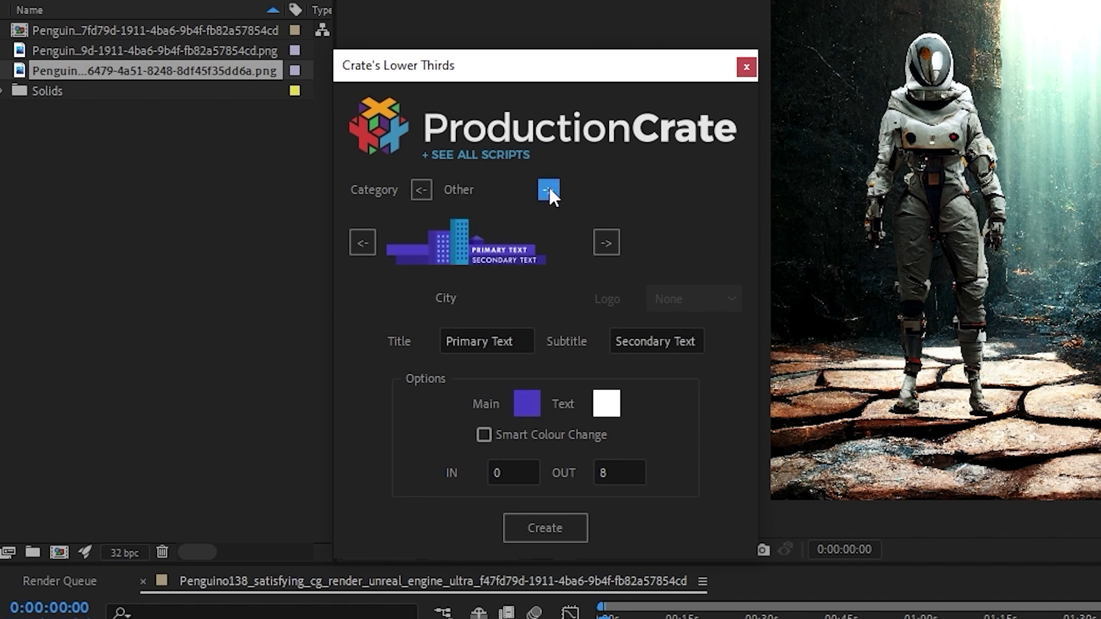
# Preview the Crosses and Culinary designs, then advance through Social Media and YouTube to TikTok
pyautogui.click(610, 233)
pyautogui.click(611, 232)
pyautogui.click(549, 191)
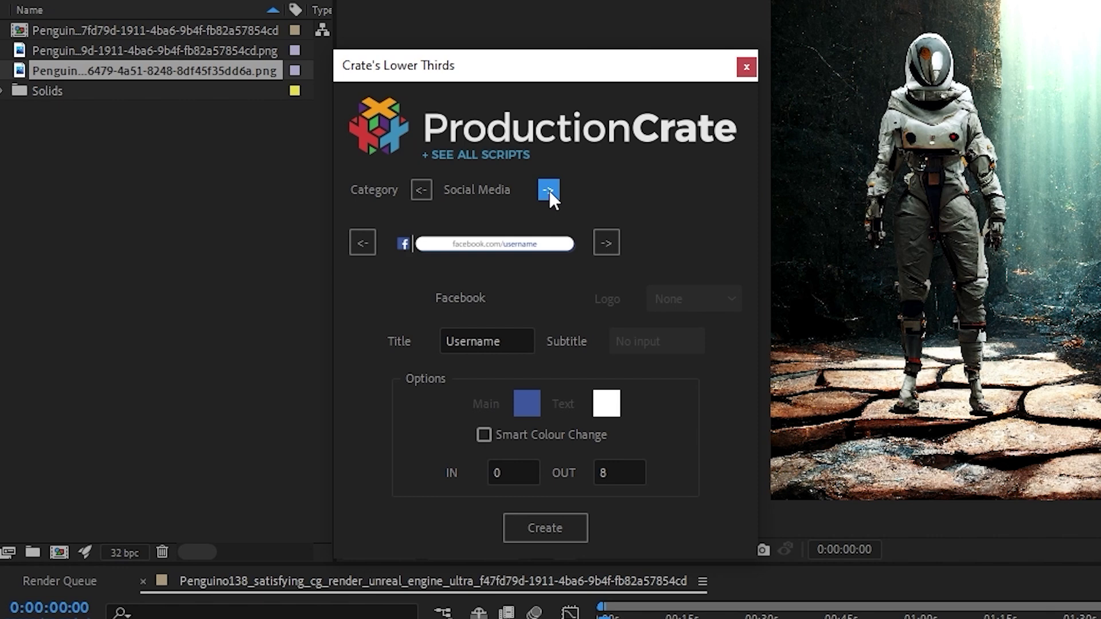
pyautogui.click(550, 190)
pyautogui.click(549, 190)
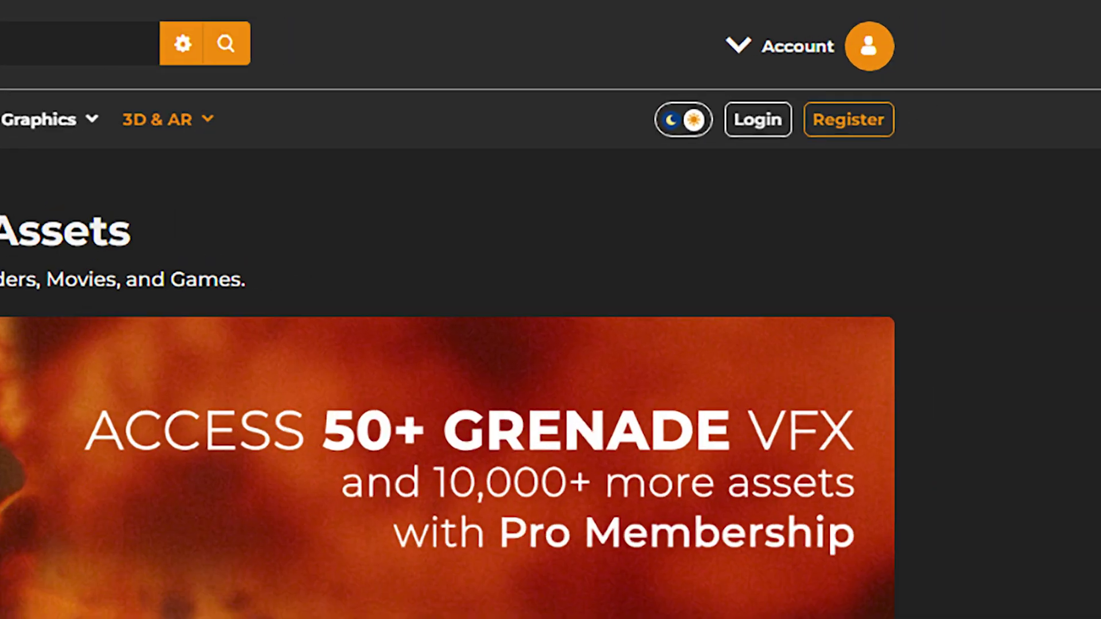
# Log in to ProductionCrate with the account username and password
pyautogui.write('makeitawesome123')
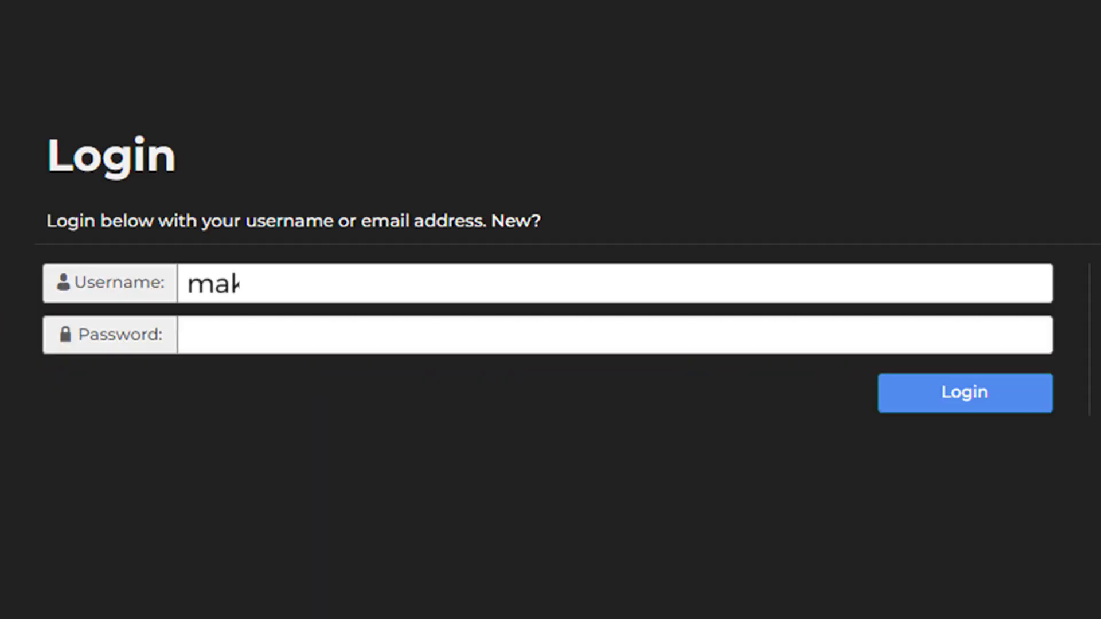
pyautogui.press('Tab')
pyautogui.write('•••••••••••••')
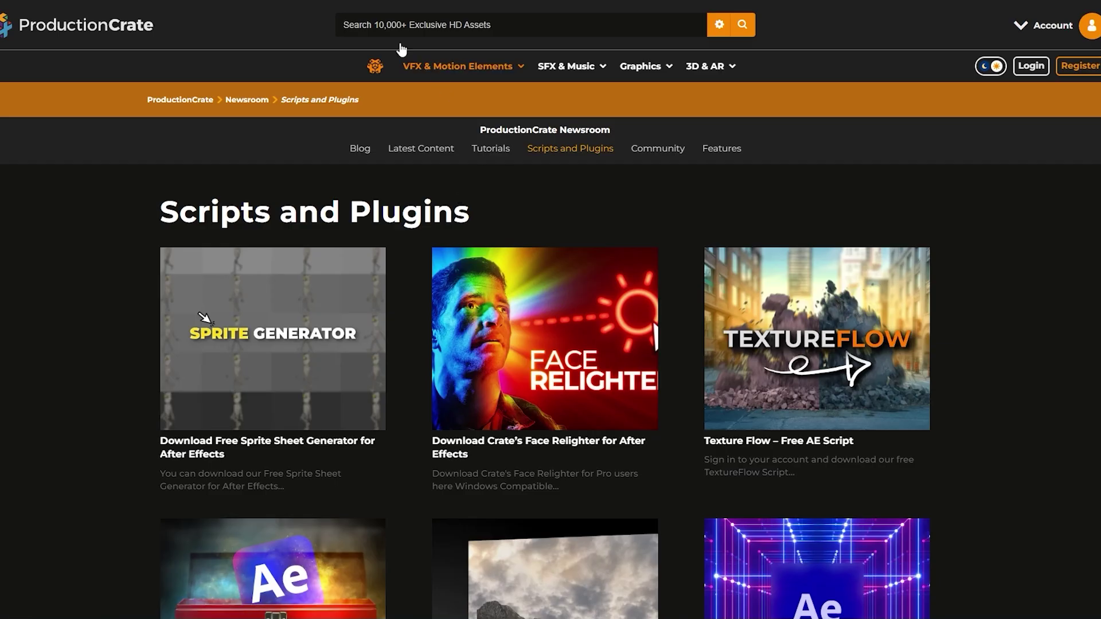
# Find the Lower Thirds script in Scripts and Plugins and open its article
pyautogui.scroll(-8, 185, 193)
pyautogui.scroll(-10, 185, 193)
pyautogui.click(172, 334)
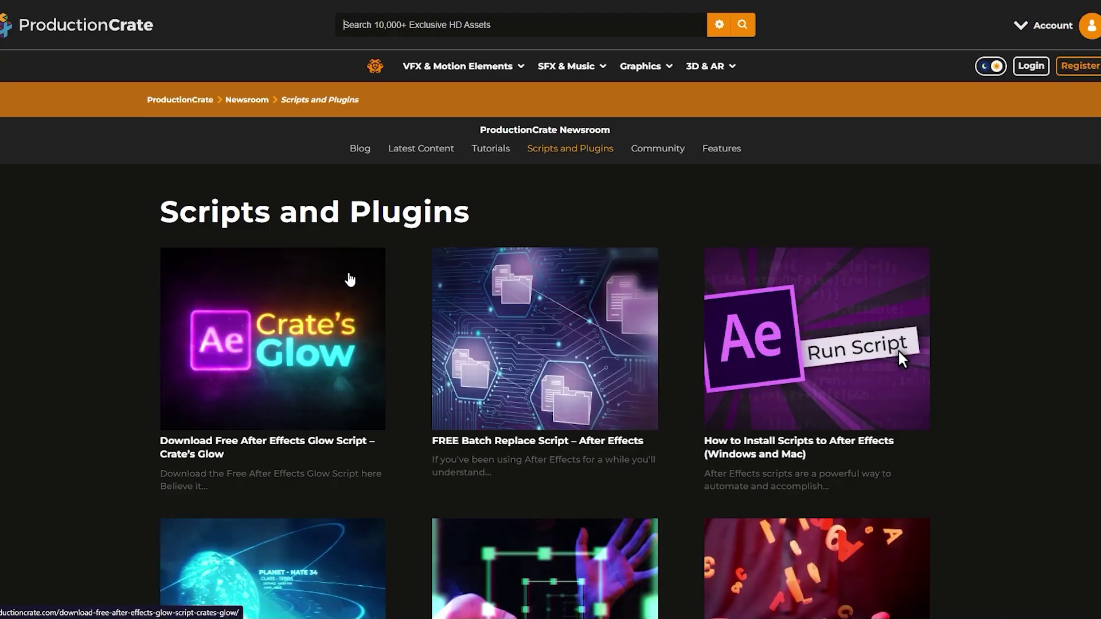
pyautogui.scroll(-7, 396, 327)
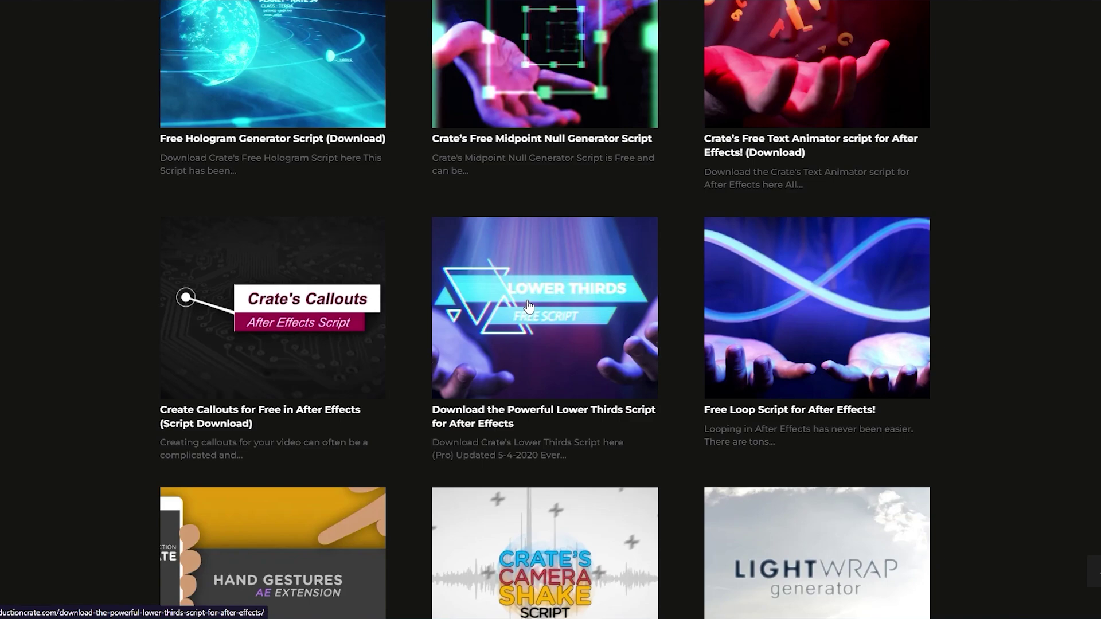
pyautogui.click(558, 328)
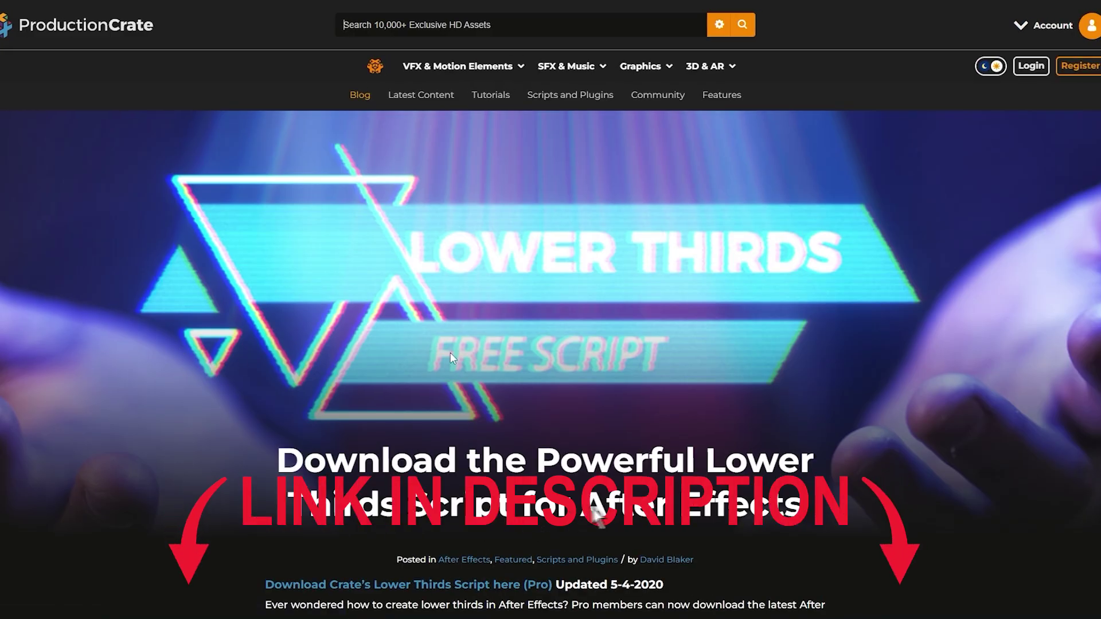
pyautogui.scroll(-2, 619, 511)
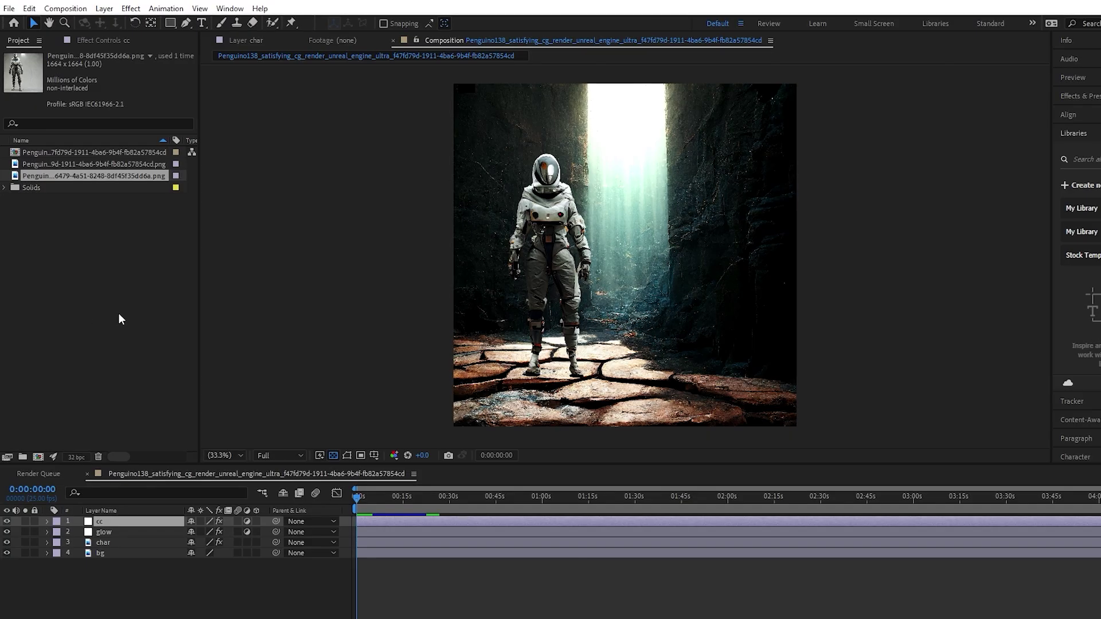
# Run Crate's Lower Thirds.jsx via File > Scripts, move its window aside, and log in to Crate's Toolbox
pyautogui.click(9, 9)
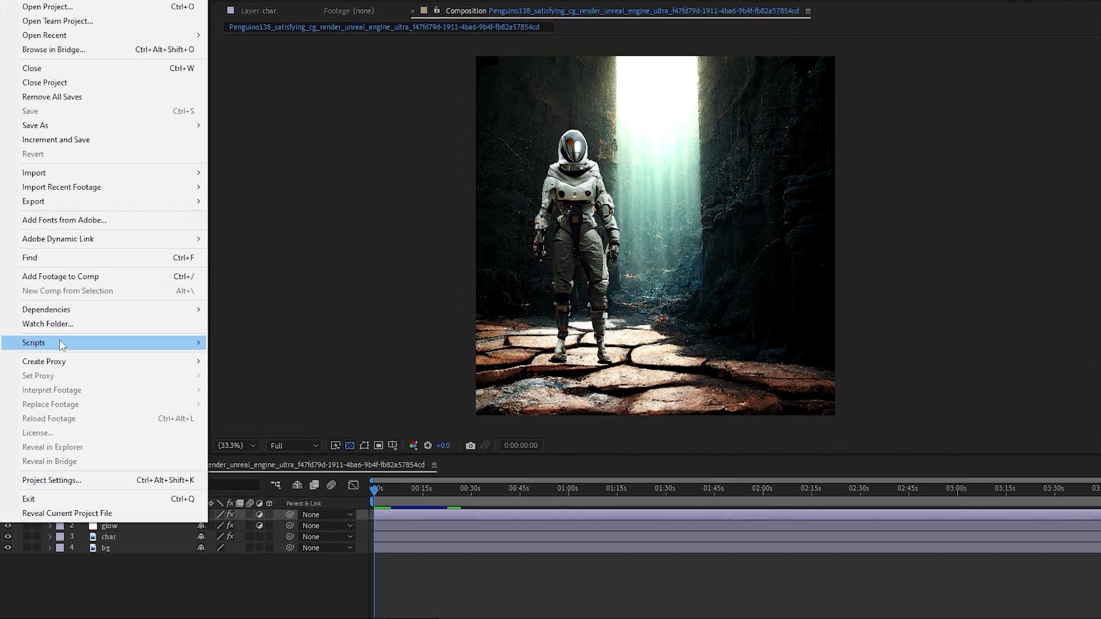
pyautogui.moveTo(172, 357)
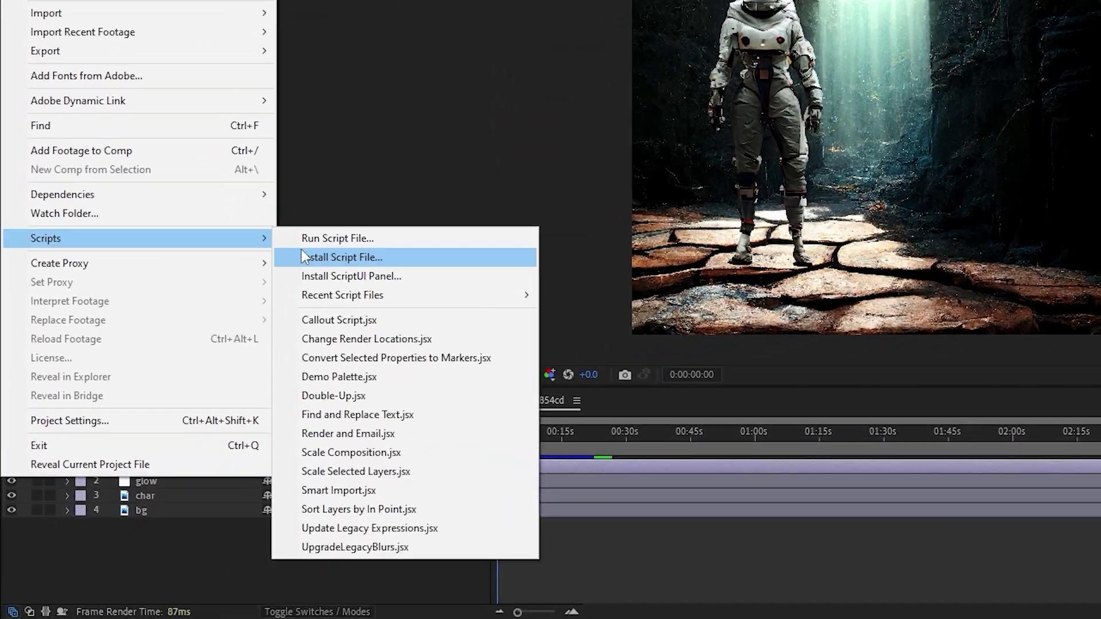
pyautogui.click(336, 240)
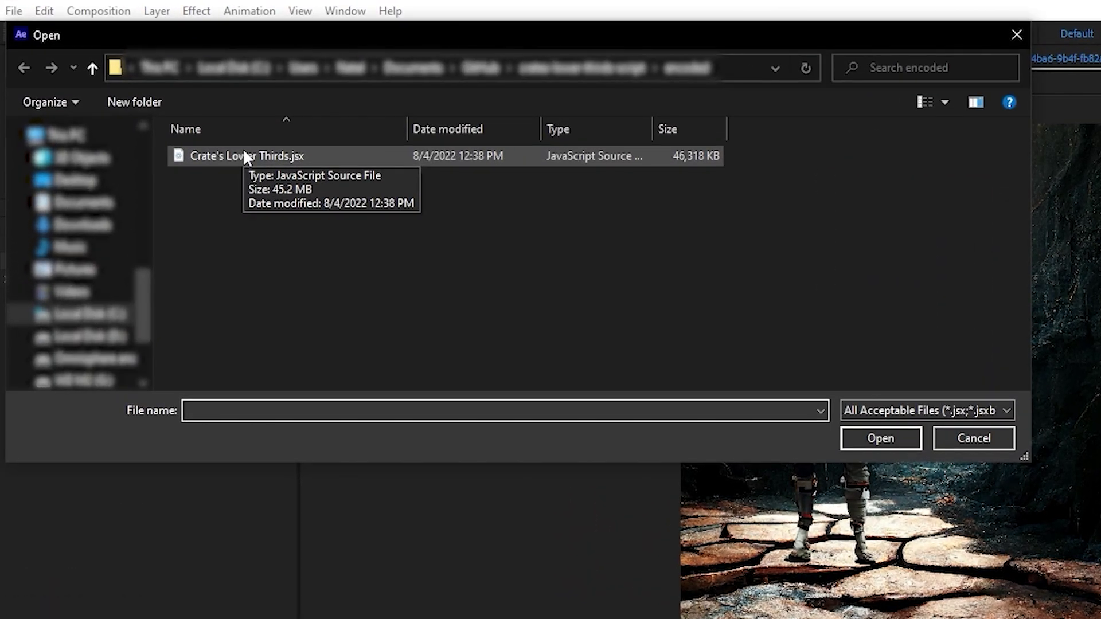
pyautogui.doubleClick(243, 151)
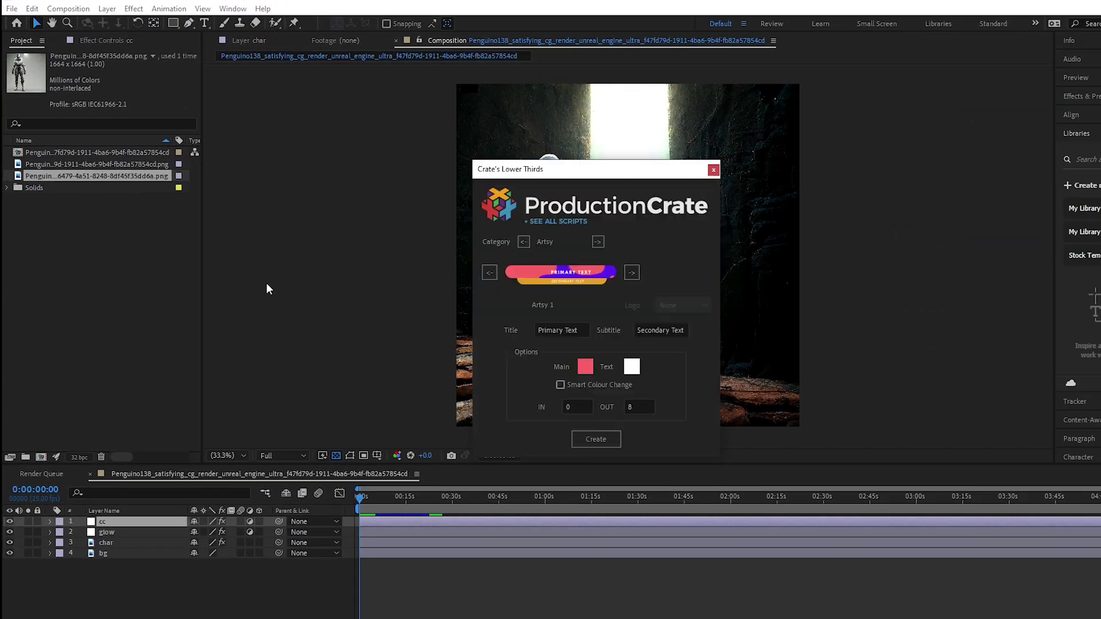
pyautogui.moveTo(621, 192); pyautogui.dragTo(325, 192)
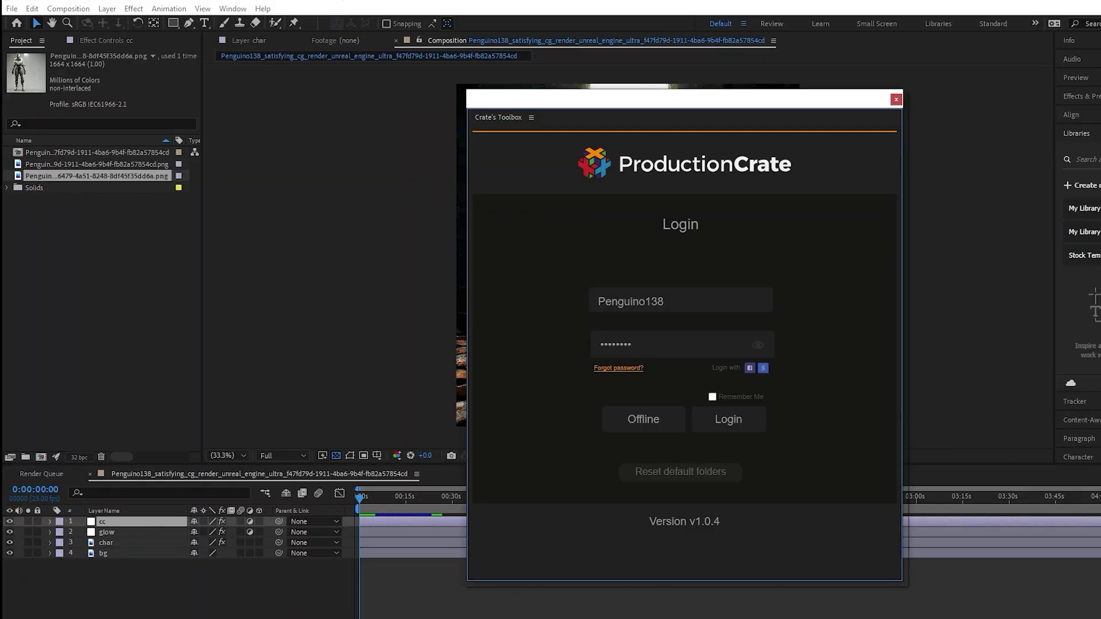
pyautogui.press('Return')
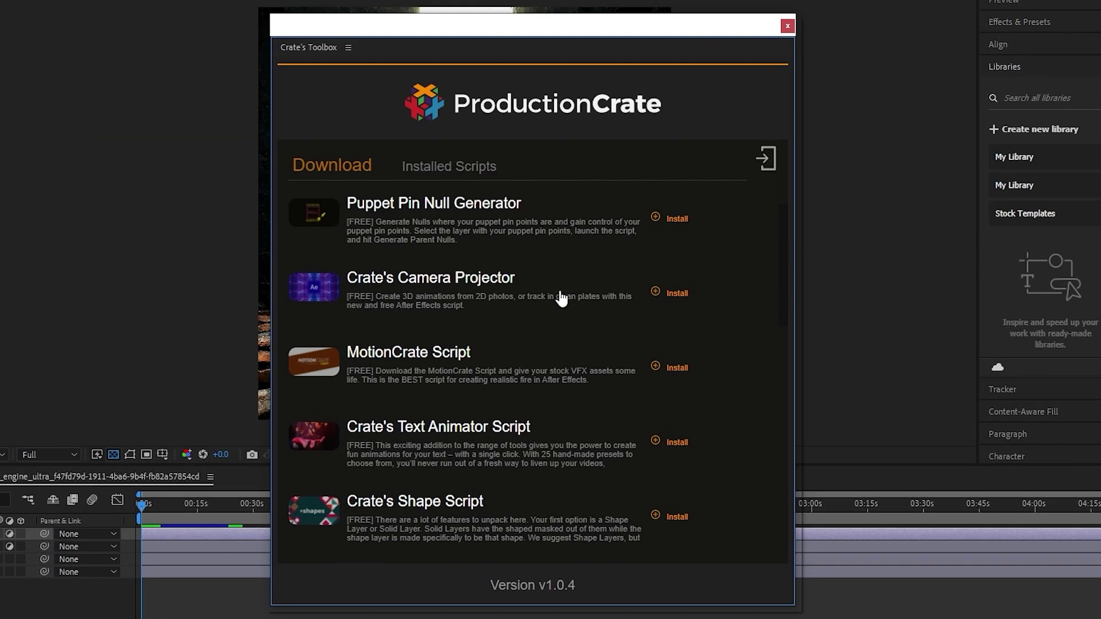
# Scroll the free scripts list and download the Lower Thirds script
pyautogui.scroll(-3, 703, 324)
pyautogui.scroll(-1, 445, 396)
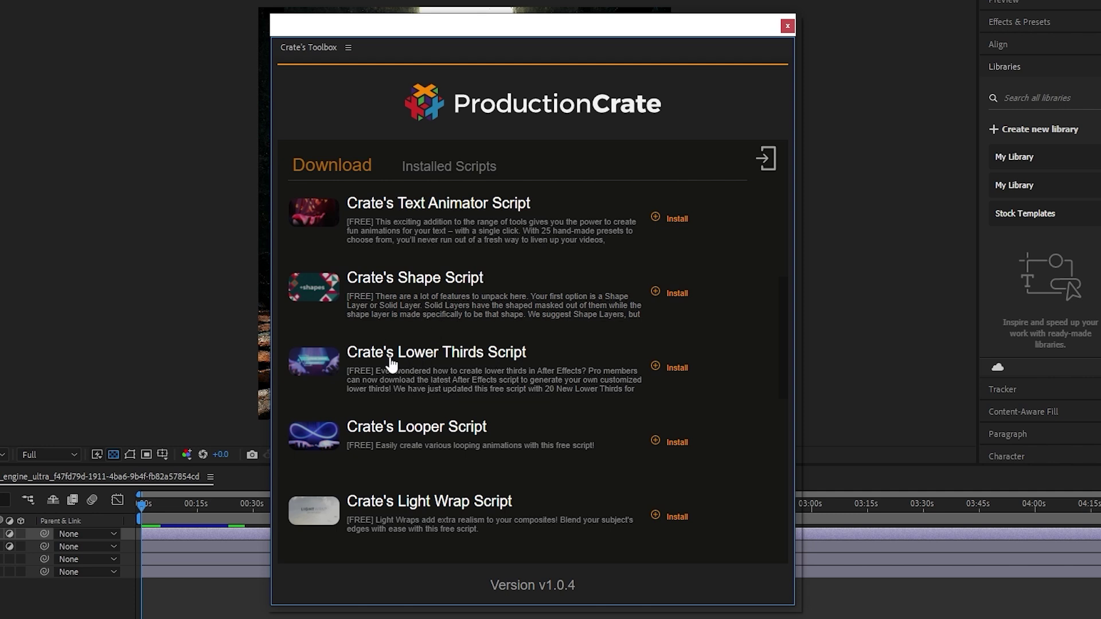
pyautogui.click(676, 368)
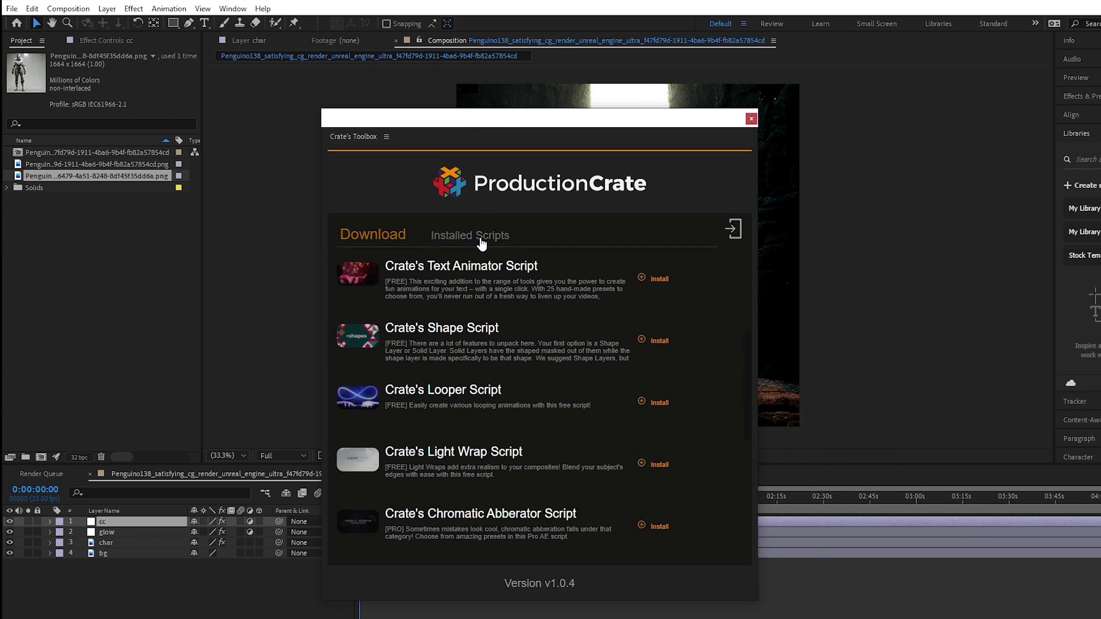
# Show Installed Scripts and scroll to Productioncrate Lower Thirds
pyautogui.click(467, 240)
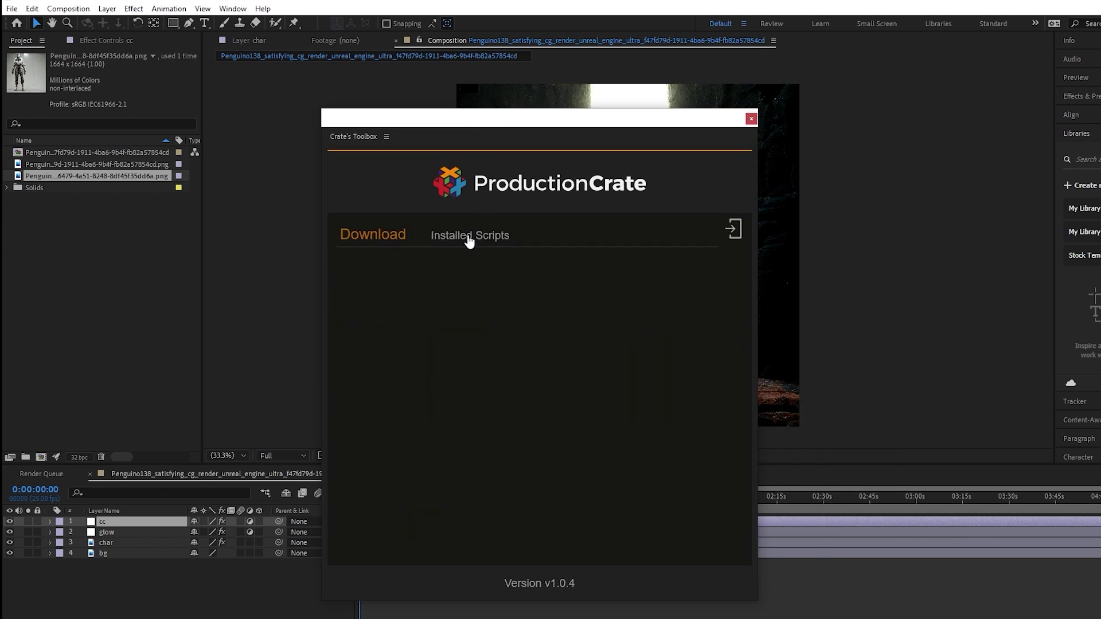
pyautogui.scroll(-1, 495, 370)
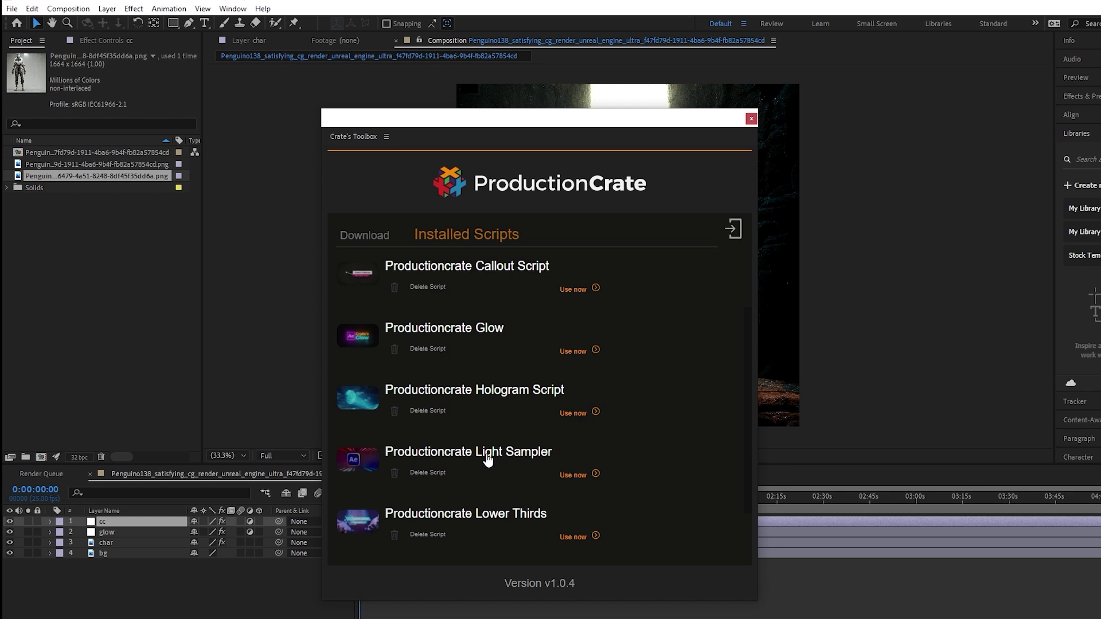
pyautogui.scroll(-1, 487, 459)
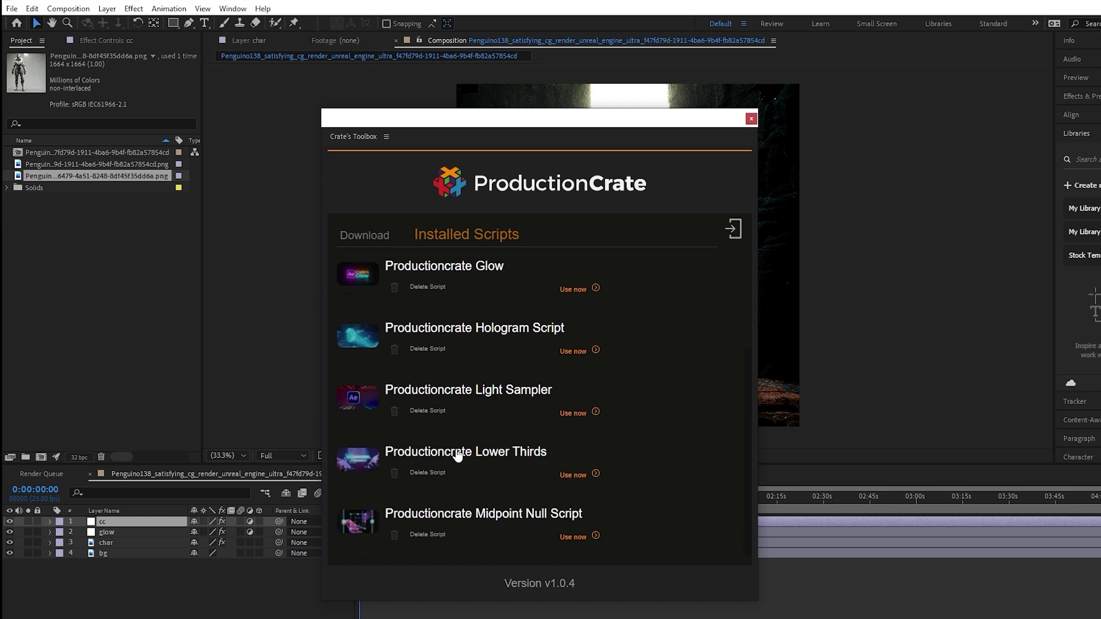
# Launch Productioncrate Lower Thirds with Use now, moving the toolbox and Lower Thirds dialog aside
pyautogui.click(576, 476)
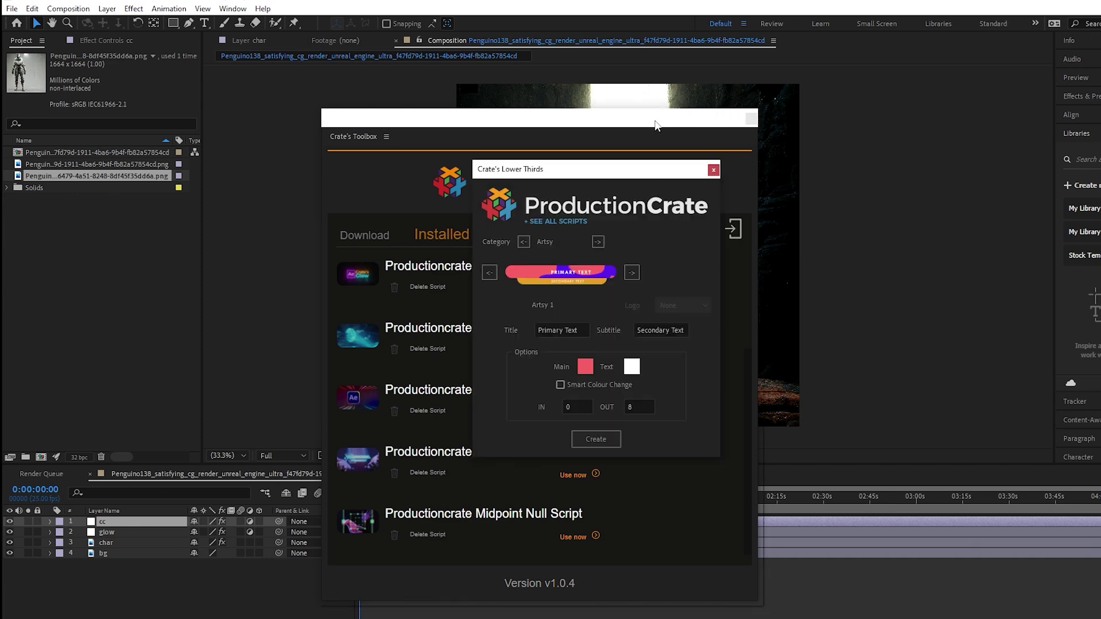
pyautogui.moveTo(694, 123); pyautogui.dragTo(460, 87)
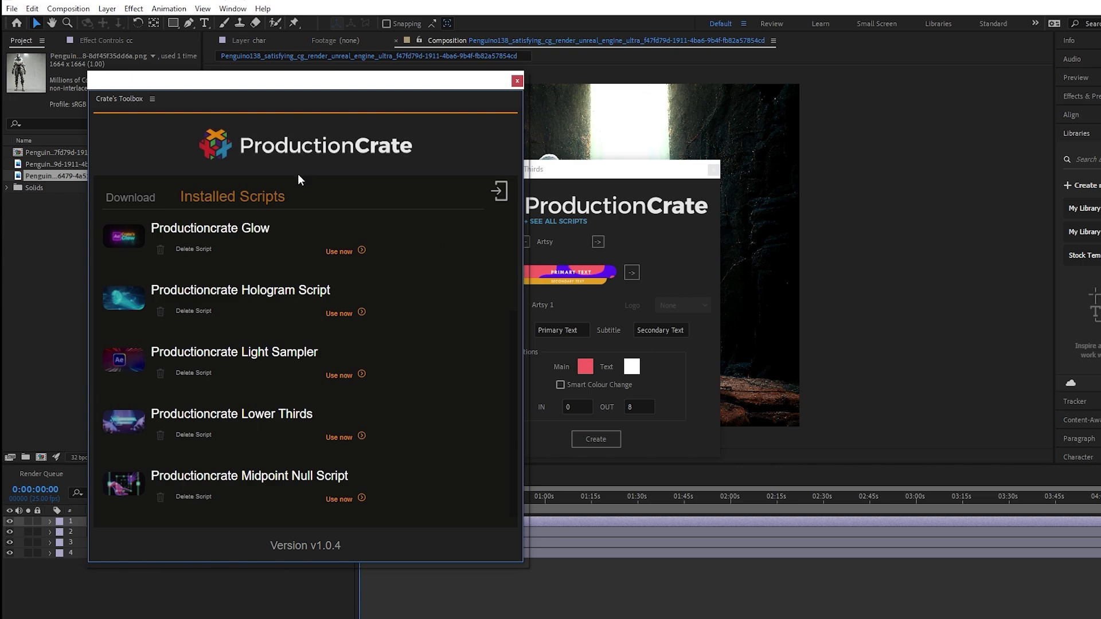
pyautogui.moveTo(654, 174); pyautogui.dragTo(387, 163)
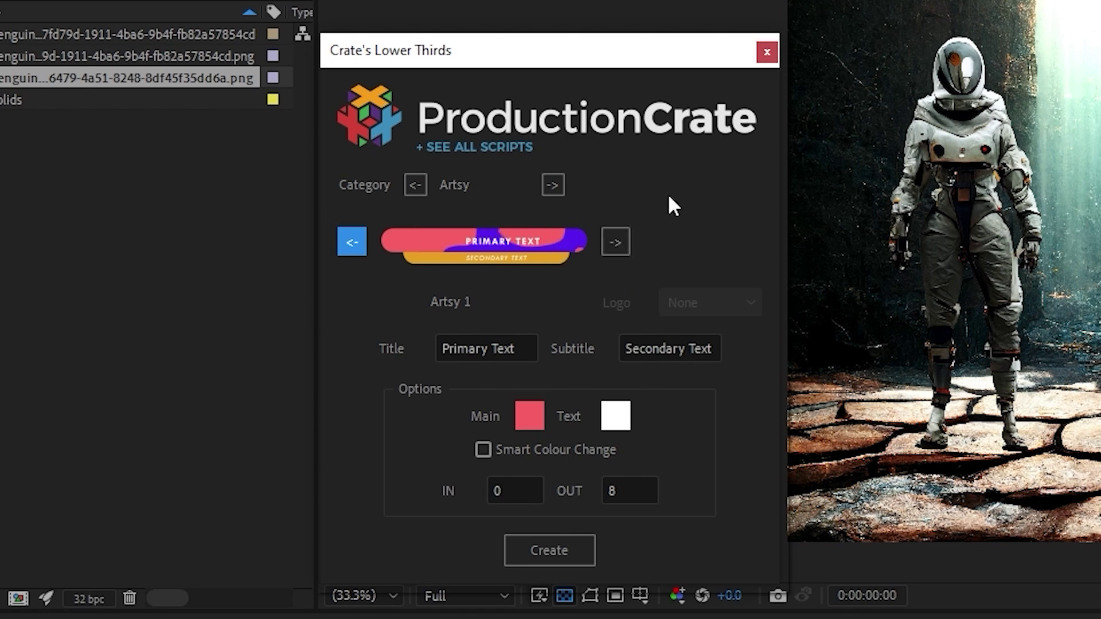
# Browse the Artsy templates back to Artsy 10, then forward through Pop Shadow, Pop Shapes, Pop Abstract and Astro
pyautogui.click(552, 186)
pyautogui.click(416, 186)
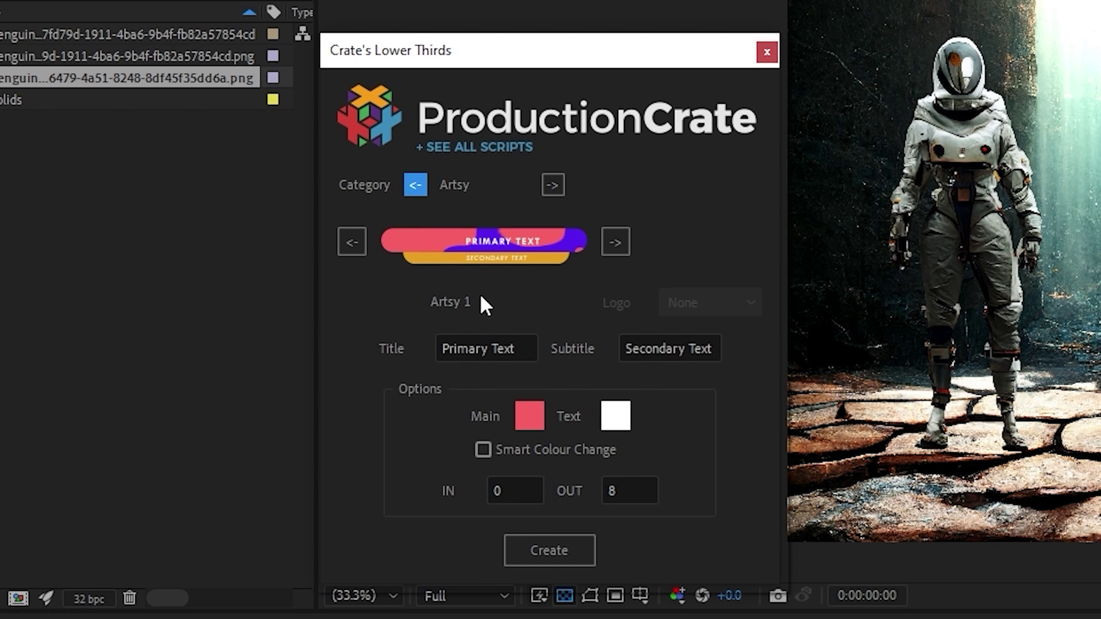
pyautogui.click(356, 248)
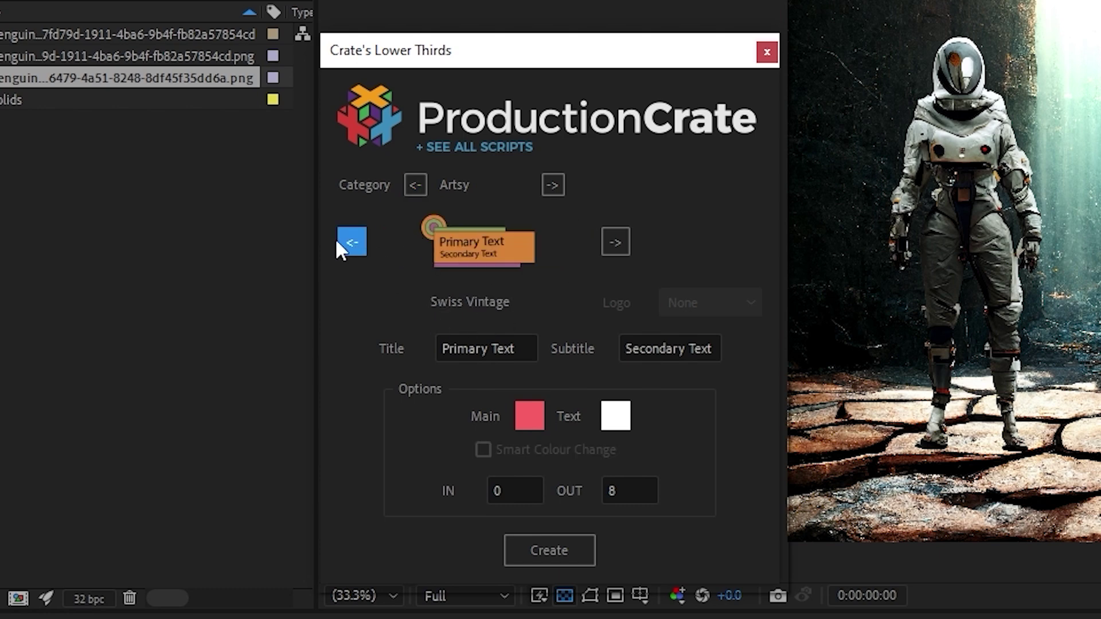
pyautogui.click(345, 246)
pyautogui.click(346, 247)
pyautogui.click(347, 246)
pyautogui.click(346, 247)
pyautogui.click(346, 242)
pyautogui.click(622, 233)
pyautogui.click(620, 233)
pyautogui.click(615, 241)
pyautogui.click(615, 240)
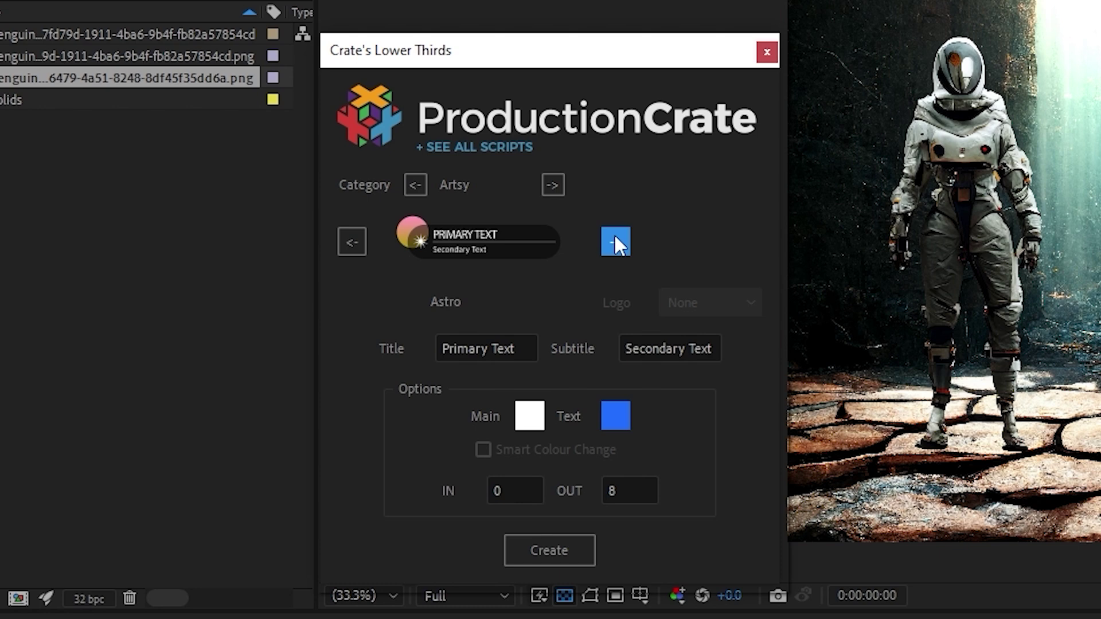
# Preview Corporate's Editorial, Bookmark and Corporate 5, then Minimalist's Fashion Minimal and Color Block Minimal
pyautogui.click(555, 187)
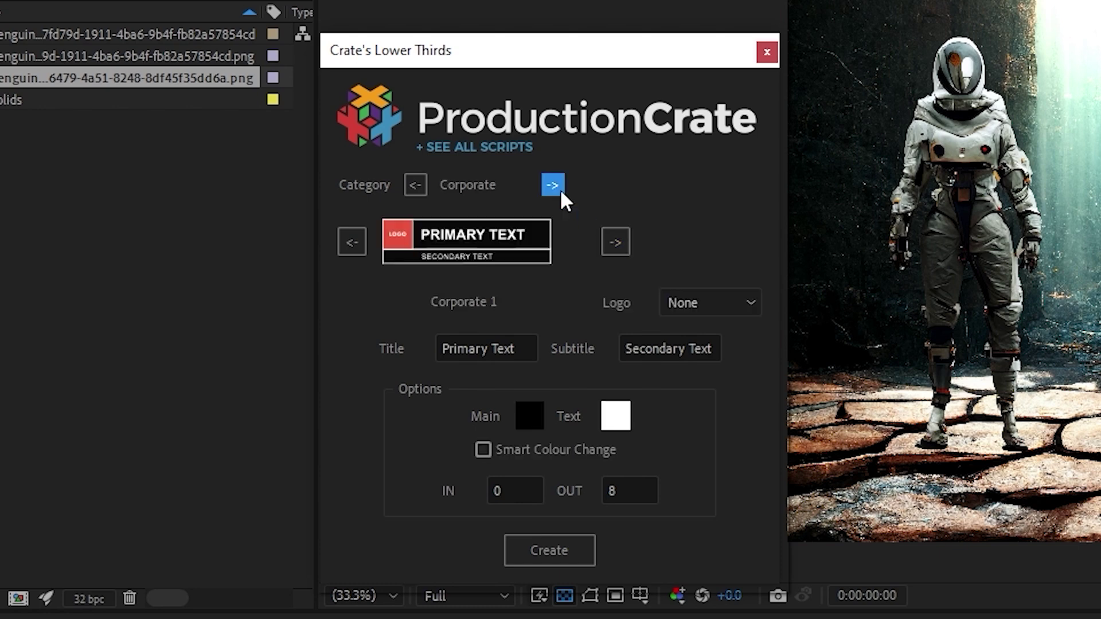
pyautogui.click(351, 243)
pyautogui.click(350, 234)
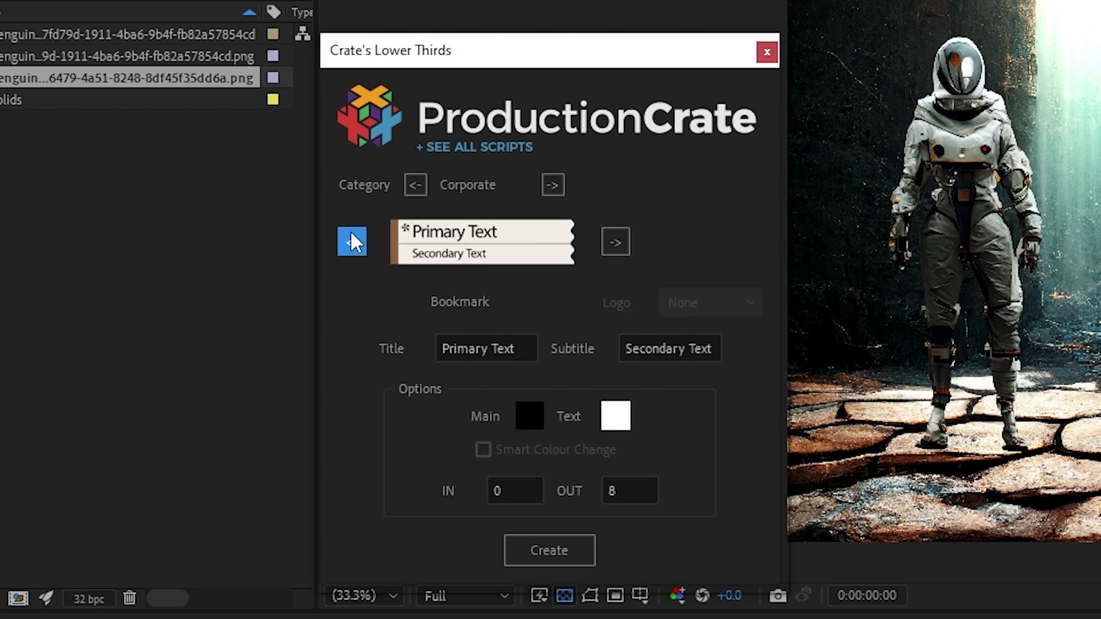
pyautogui.click(351, 241)
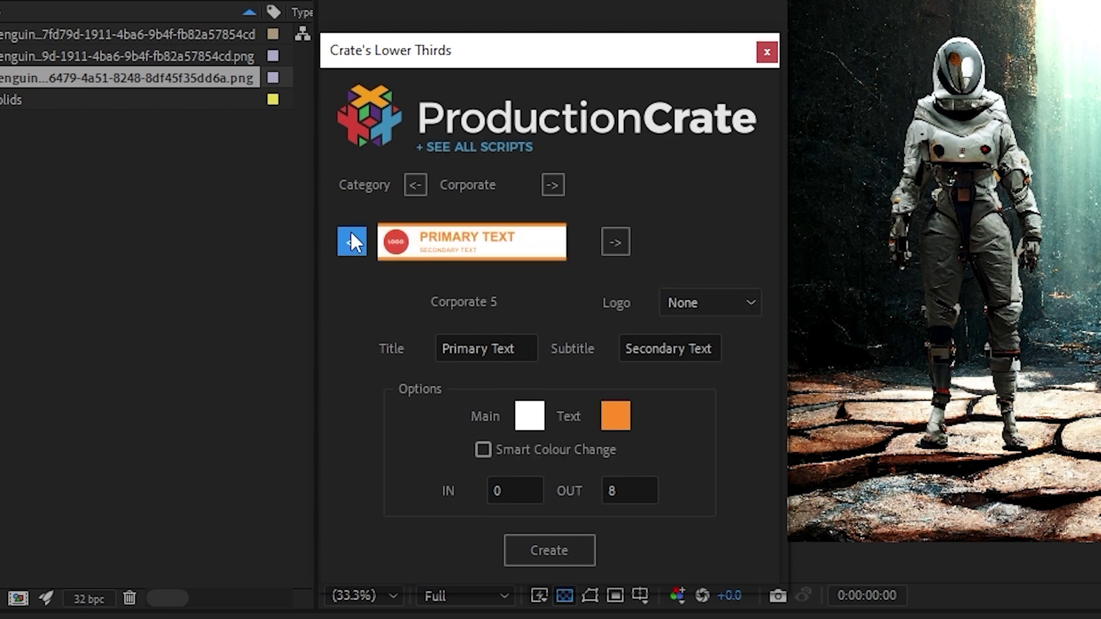
pyautogui.click(552, 185)
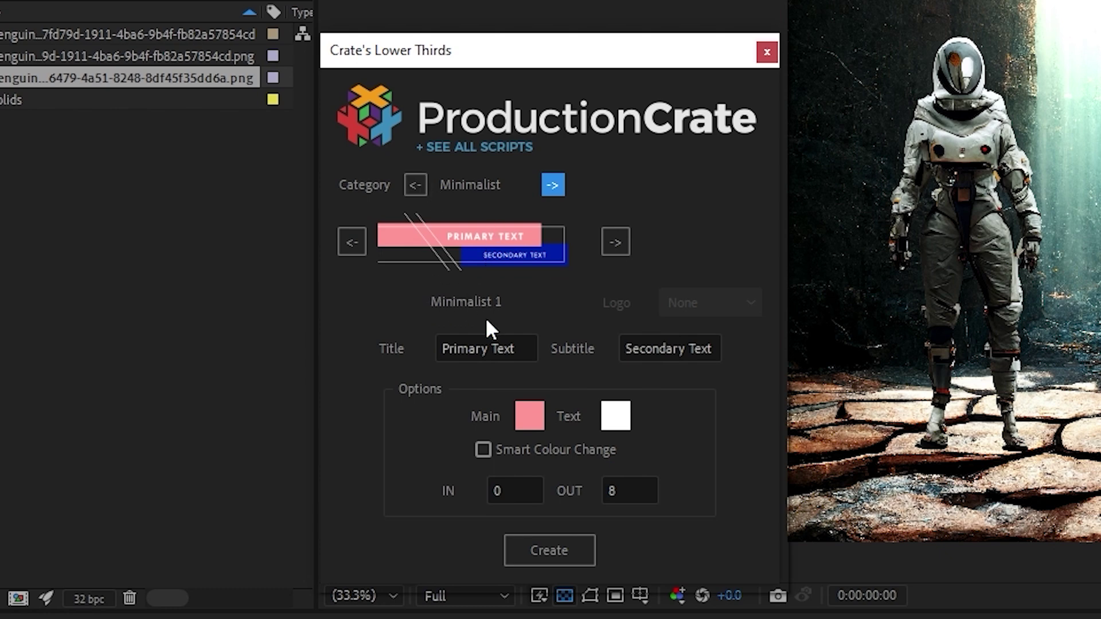
pyautogui.click(365, 250)
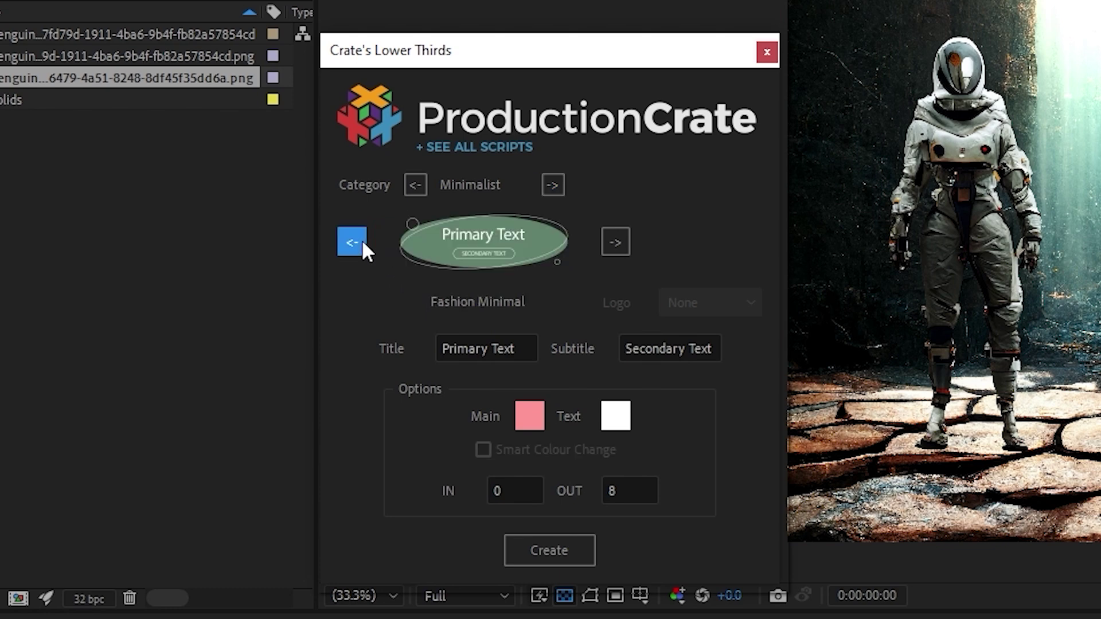
pyautogui.click(356, 241)
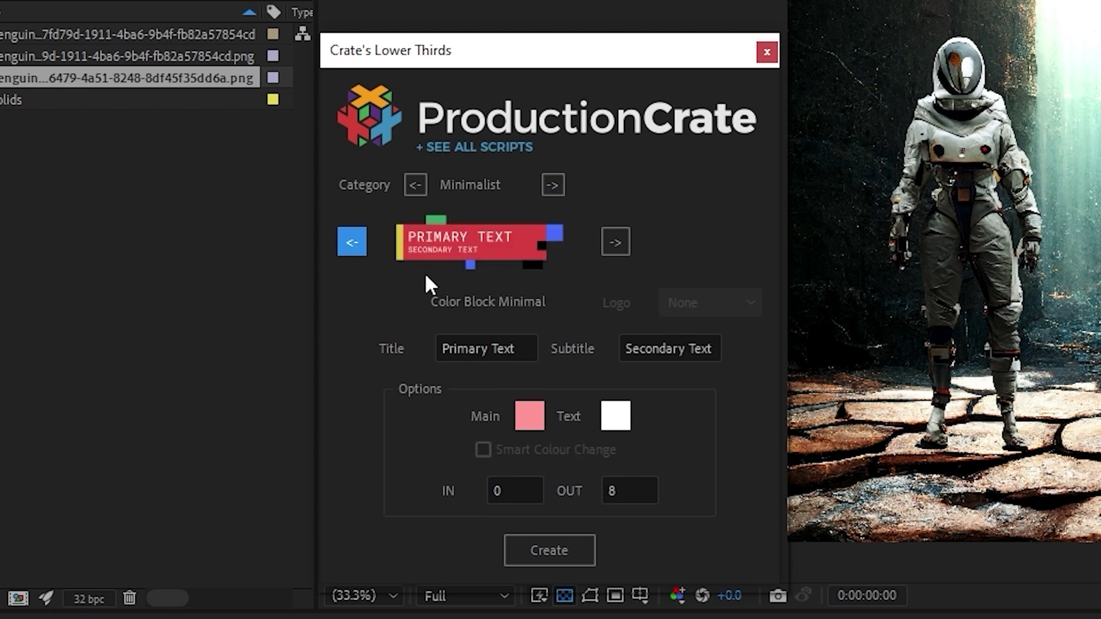
# Pick the Swiss Minimal template and select its placeholder title and subtitle text
pyautogui.click(350, 239)
pyautogui.moveTo(659, 58)
pyautogui.mouseDown()
pyautogui.moveTo(690, 42)
pyautogui.moveTo(638, 57)
pyautogui.mouseUp()
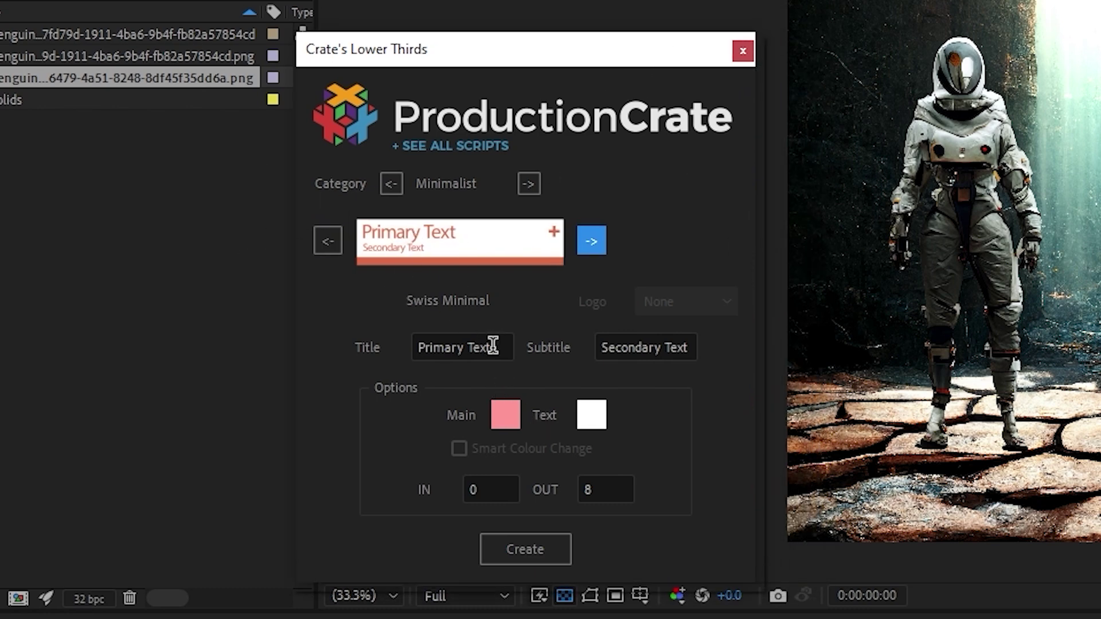
pyautogui.moveTo(504, 343); pyautogui.dragTo(291, 337)
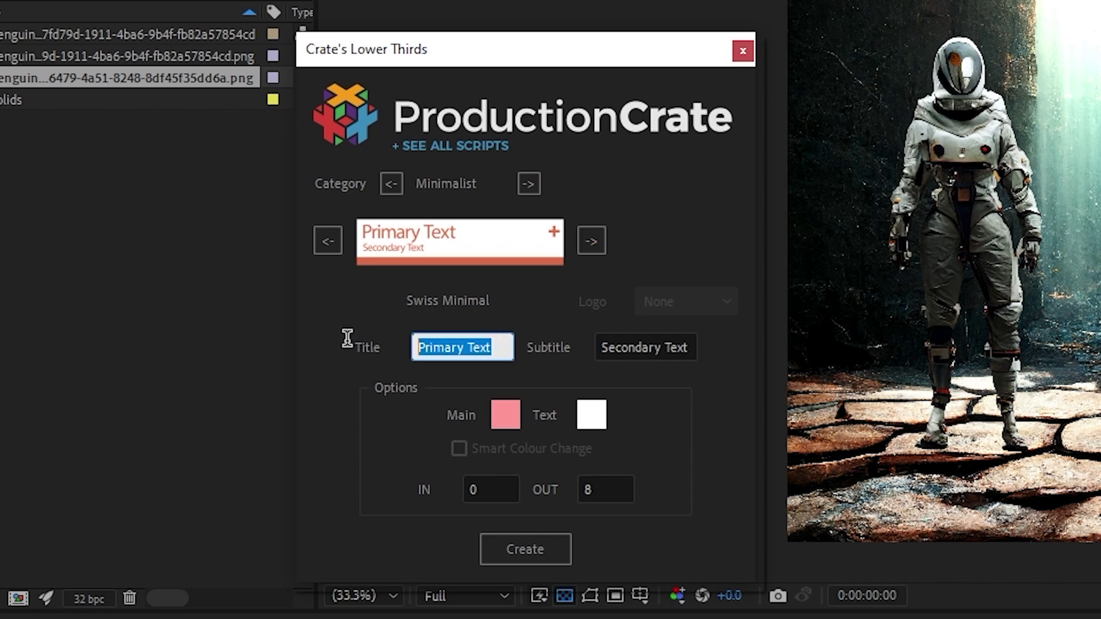
pyautogui.moveTo(693, 350); pyautogui.dragTo(256, 350)
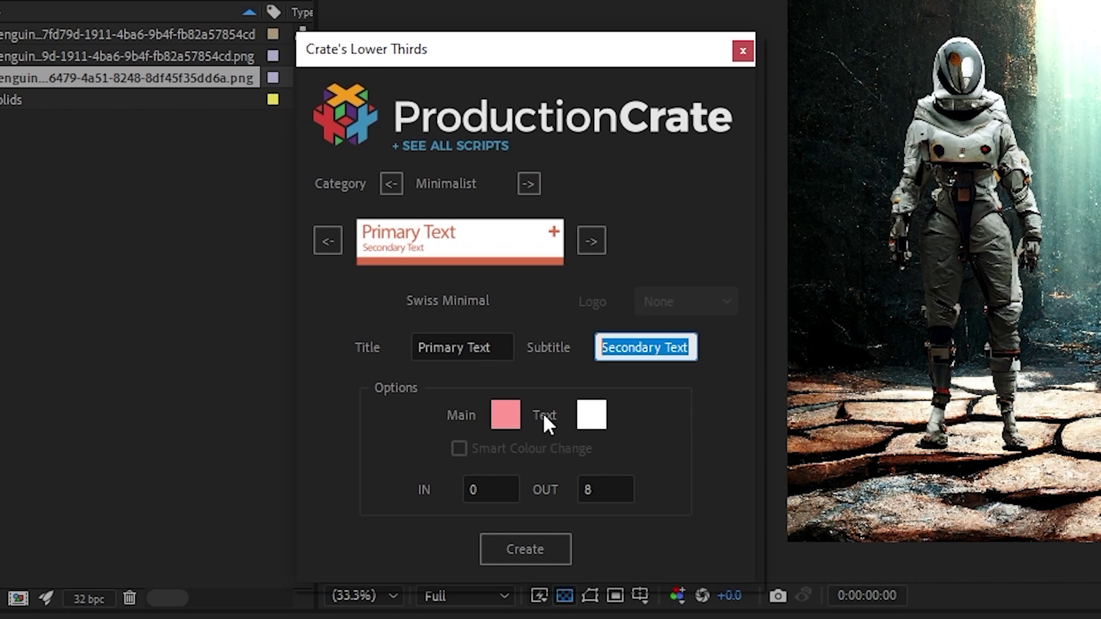
# Enter Crate's Astronaut as the title and Space Explorer as the subtitle
pyautogui.click(484, 349)
pyautogui.press('BackSpace')
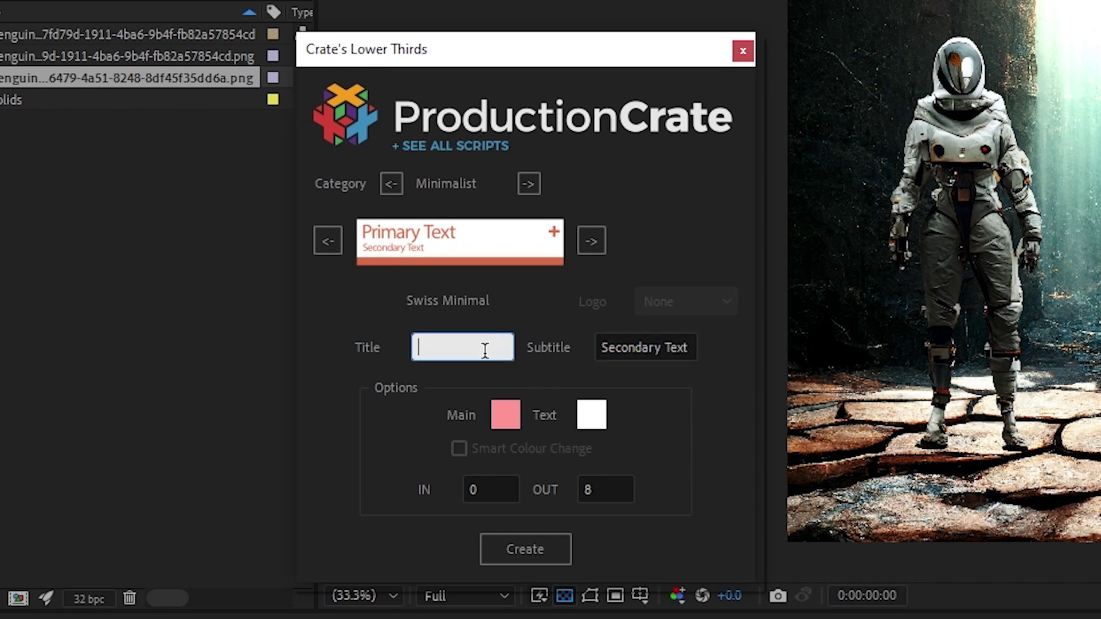
pyautogui.write("Crate's Astronaut")
pyautogui.press('Tab')
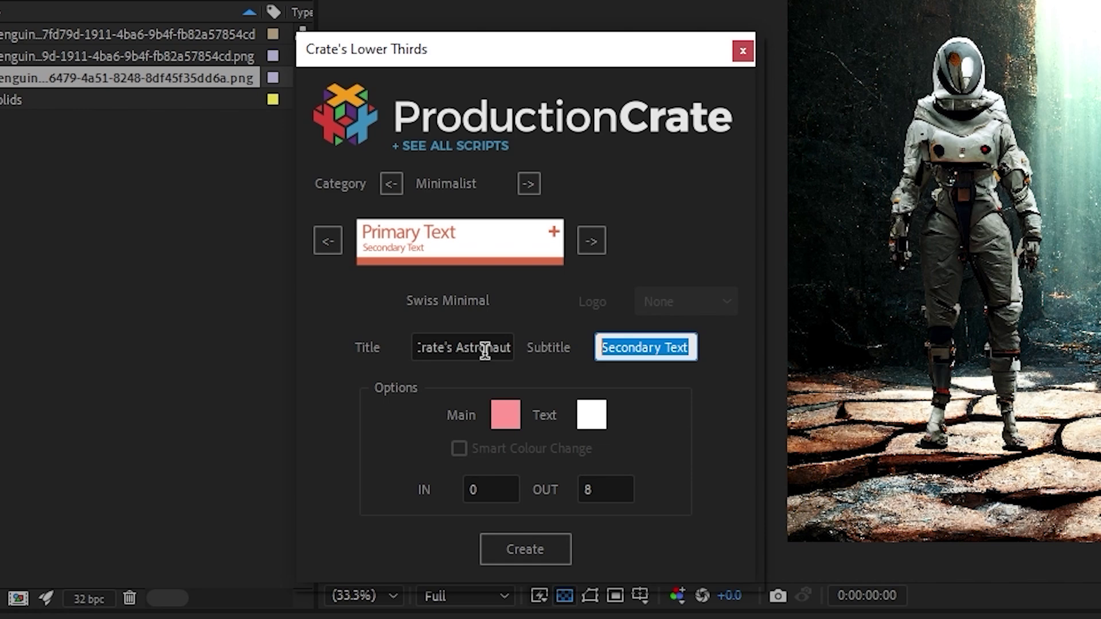
pyautogui.write('Space Explorer')
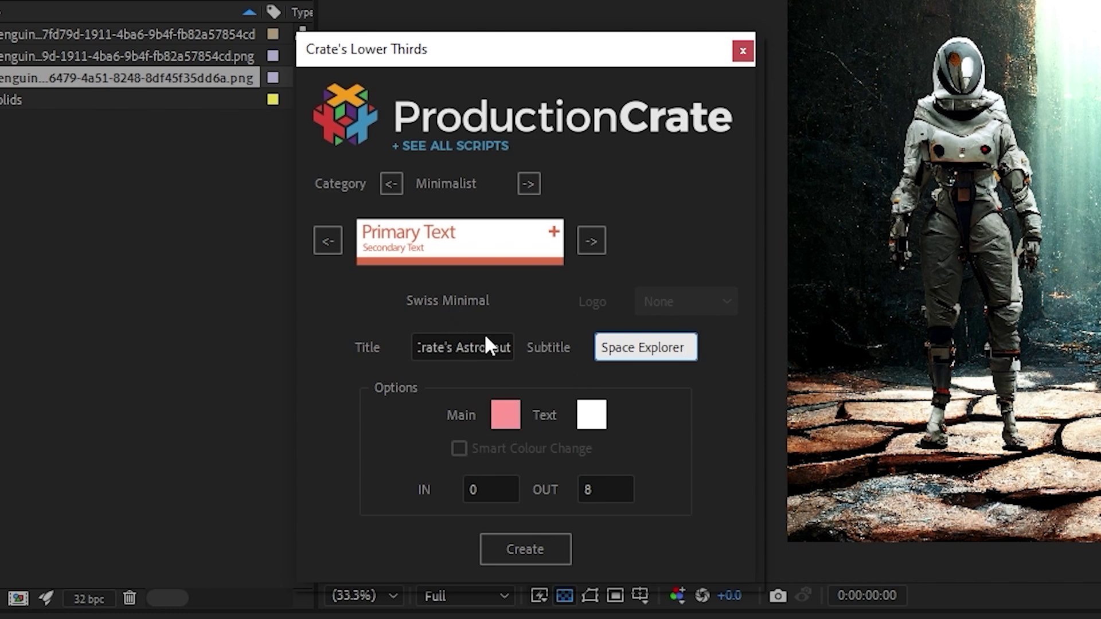
pyautogui.click(509, 67)
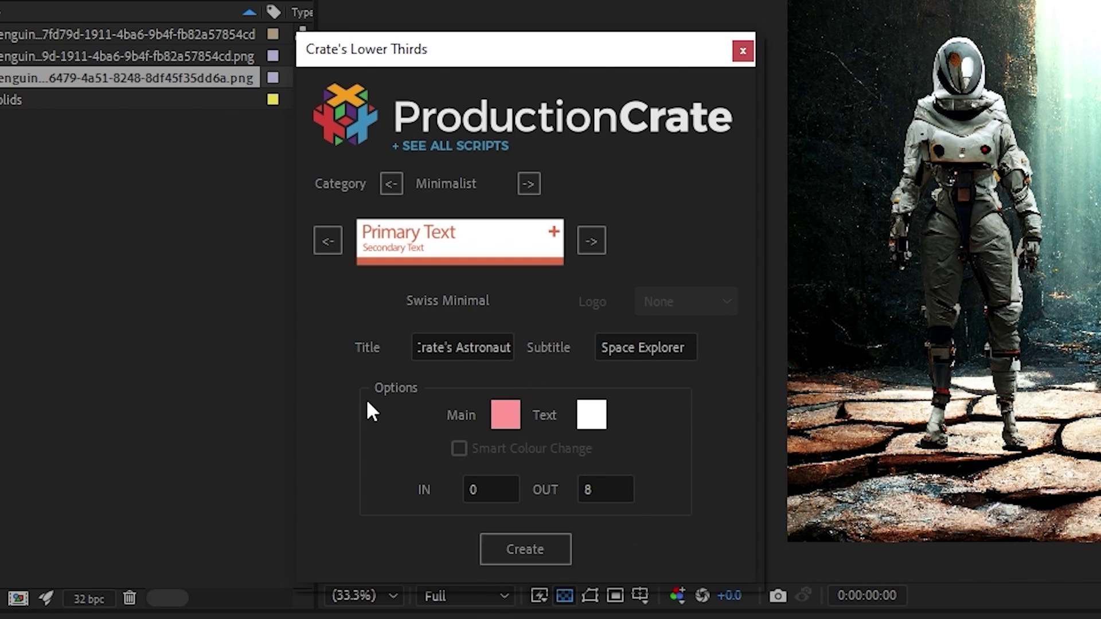
pyautogui.moveTo(487, 350); pyautogui.dragTo(332, 360)
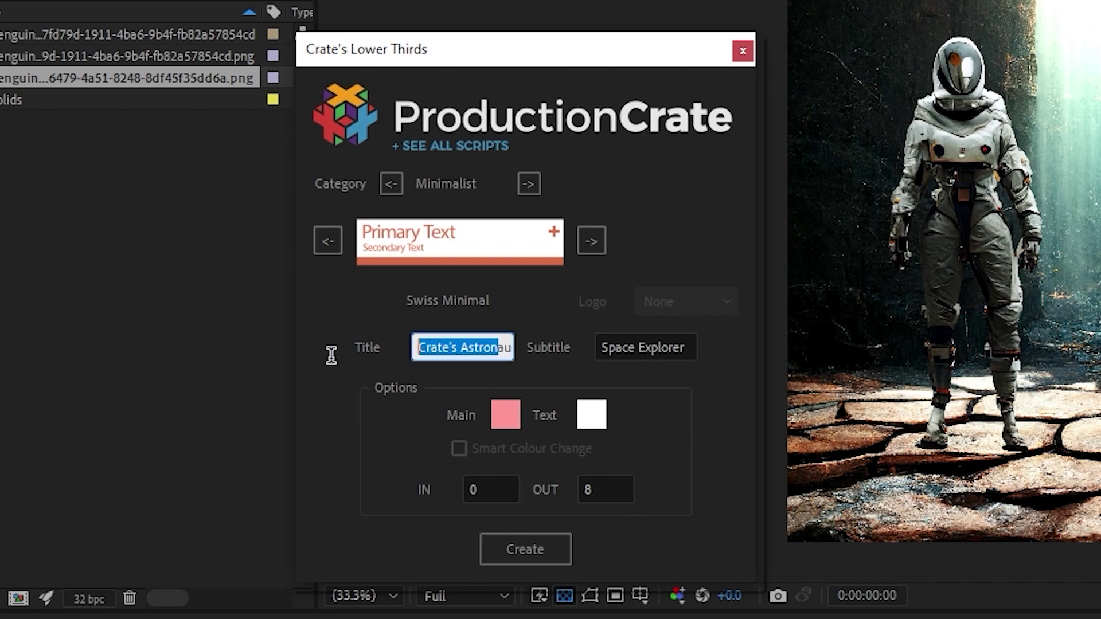
pyautogui.press('Tab')
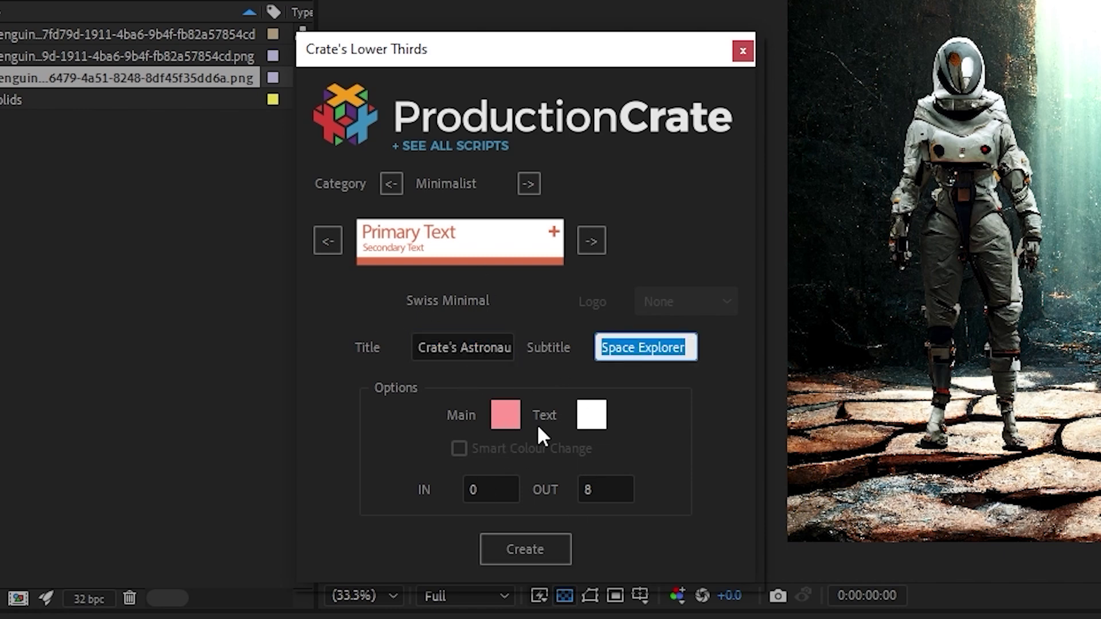
# Create the Swiss Minimal lower third, move it near the frame bottom, close the panel and solo layer 1
pyautogui.click(505, 548)
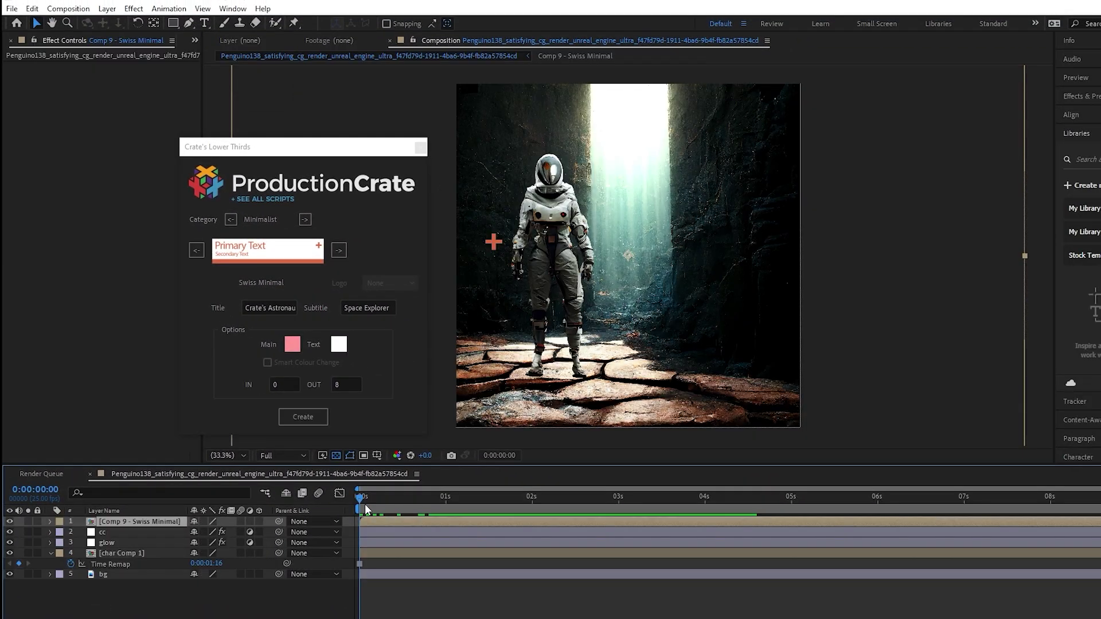
pyautogui.moveTo(364, 504); pyautogui.dragTo(428, 508)
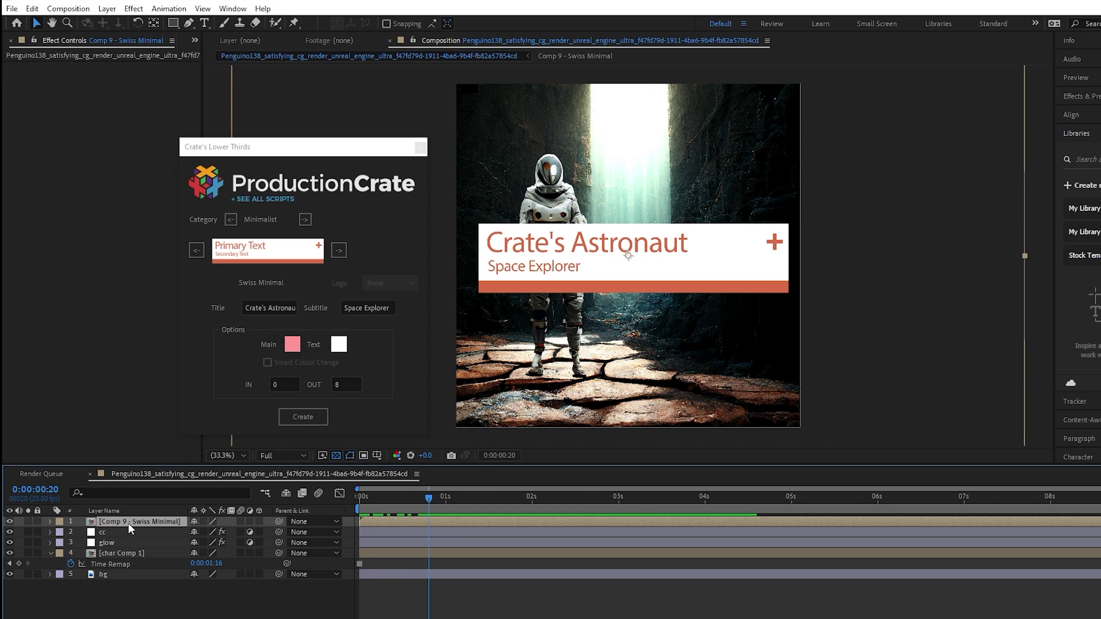
pyautogui.moveTo(972, 254); pyautogui.dragTo(970, 354)
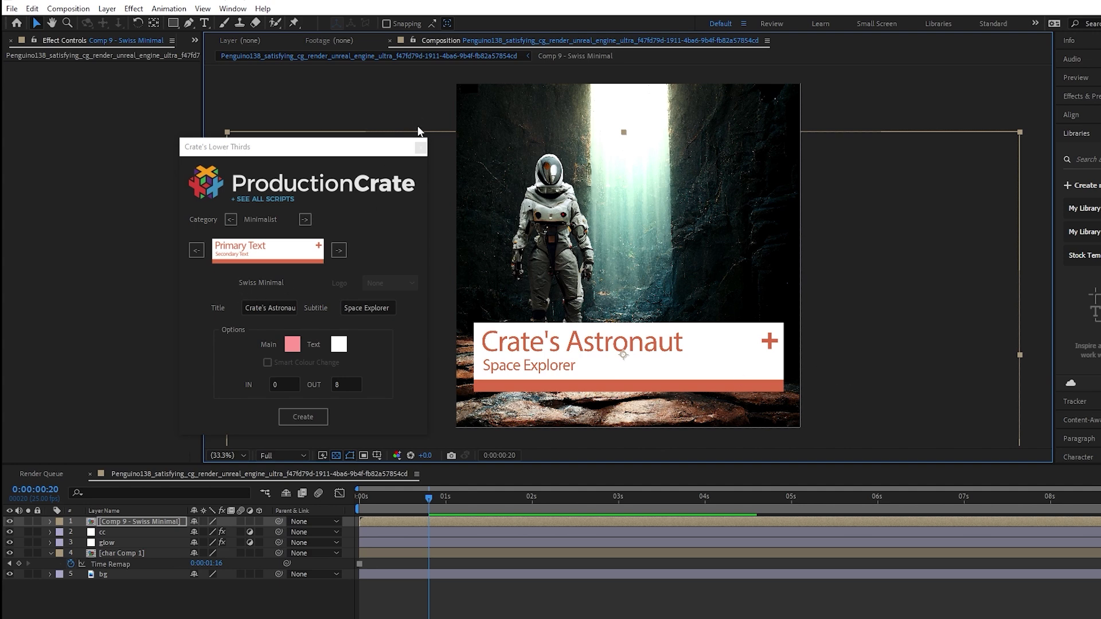
pyautogui.click(420, 146)
pyautogui.click(27, 521)
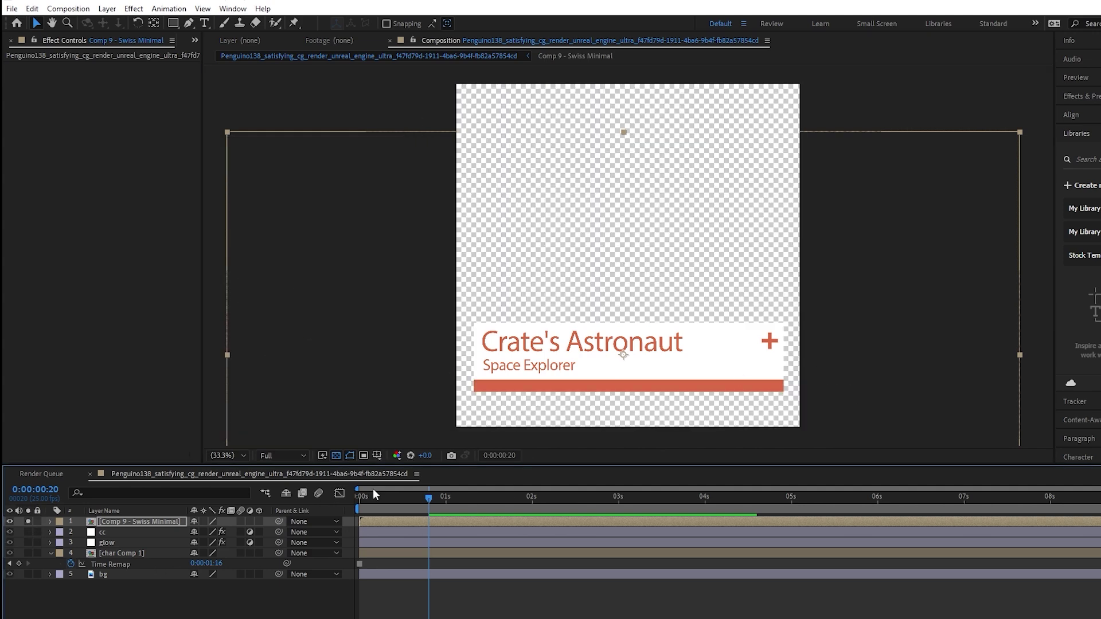
# Preview the lower third animation and check the render queue
pyautogui.moveTo(413, 507); pyautogui.dragTo(591, 507)
pyautogui.moveTo(490, 512); pyautogui.dragTo(572, 514)
pyautogui.click(41, 473)
pyautogui.click(290, 473)
# Queue the comp with MOV Cineform Q5 output and RGB + Alpha channels, then render it
pyautogui.hotkey('ctrl', 'm')
pyautogui.click(86, 550)
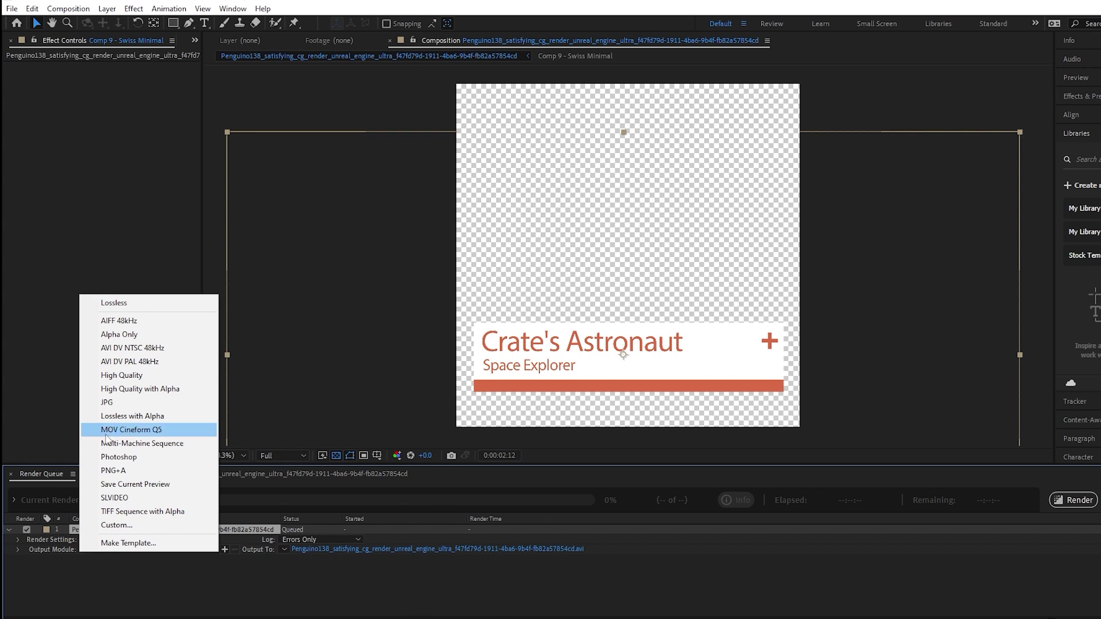
pyautogui.click(132, 429)
pyautogui.click(552, 219)
pyautogui.click(538, 261)
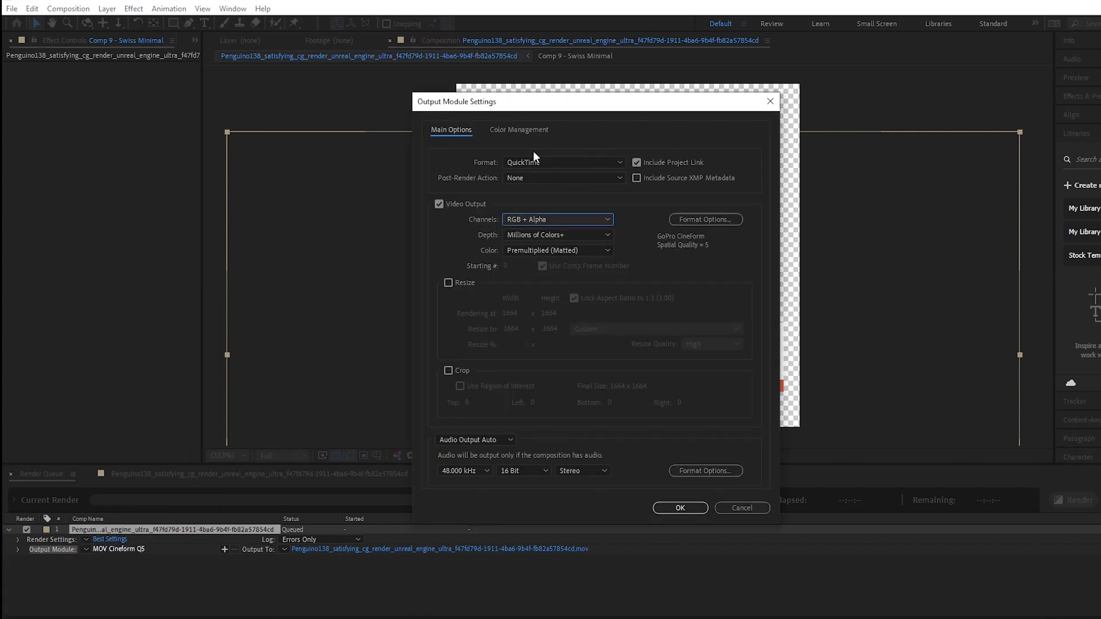
pyautogui.click(686, 504)
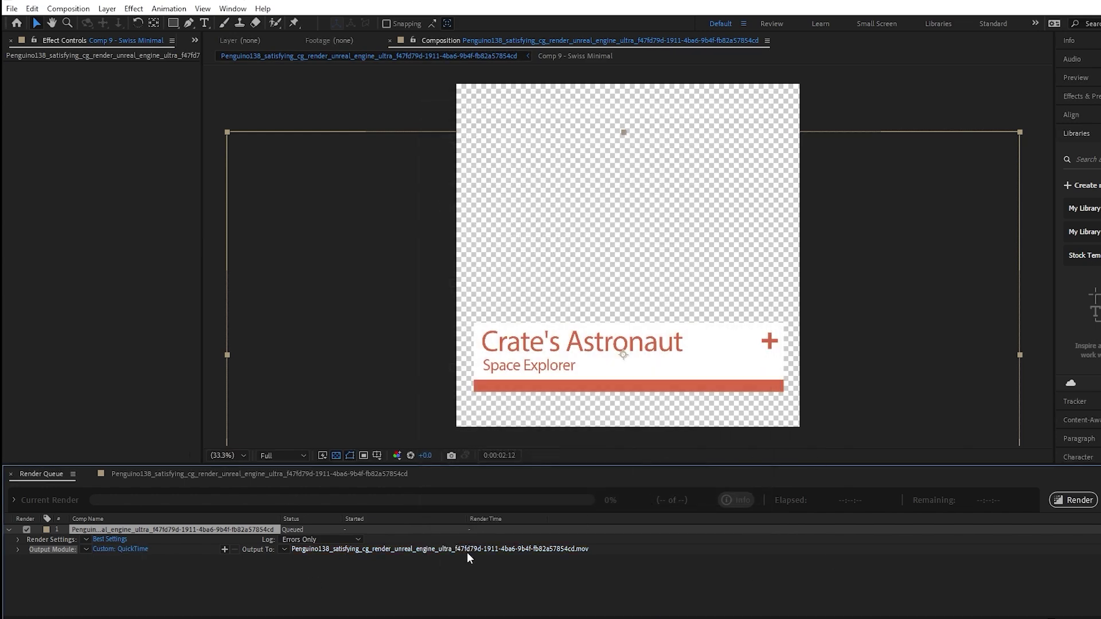
pyautogui.click(1073, 500)
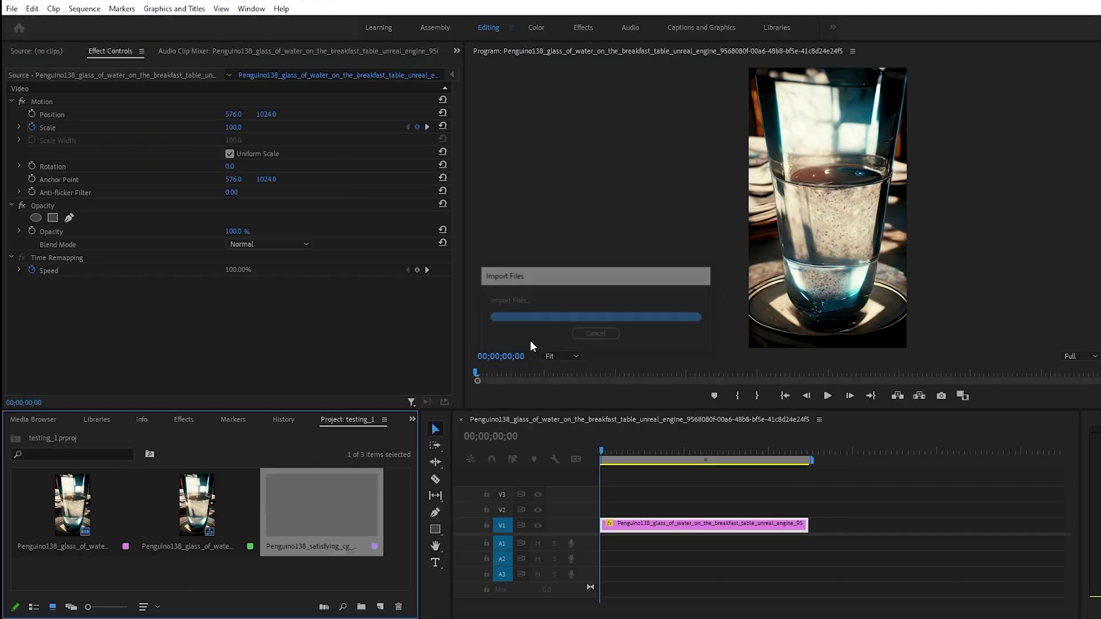
# Test the rendered lower third on V2 at scale 72, Position Y 1073, then delete it
pyautogui.moveTo(280, 476); pyautogui.dragTo(602, 509)
pyautogui.moveTo(608, 452); pyautogui.dragTo(654, 452)
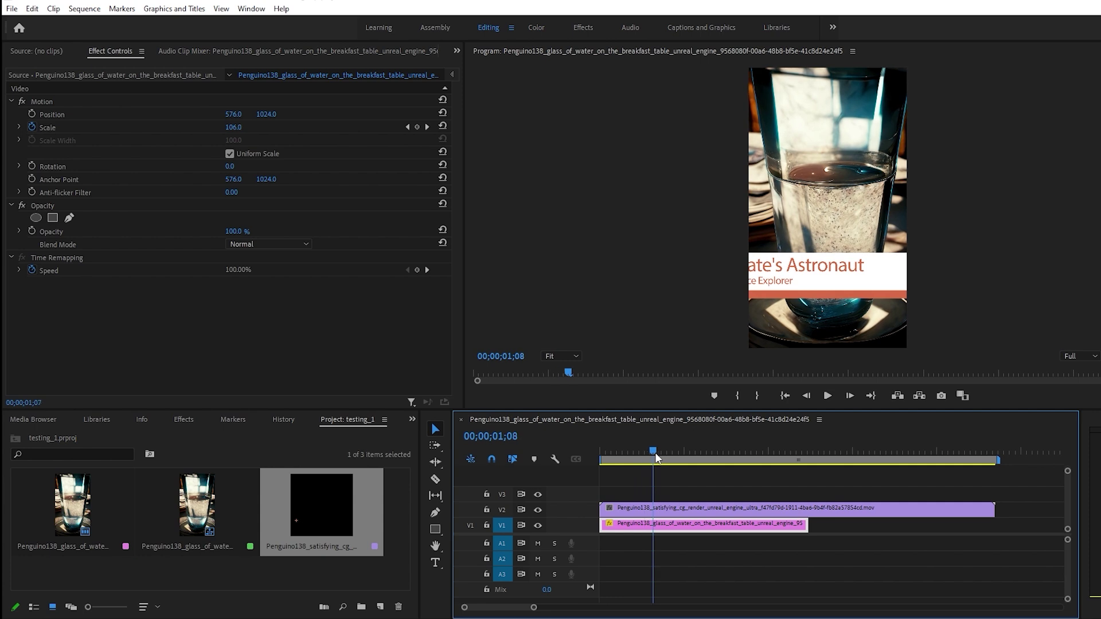
pyautogui.click(671, 509)
pyautogui.moveTo(235, 131); pyautogui.dragTo(273, 117)
pyautogui.moveTo(641, 451); pyautogui.dragTo(601, 486)
pyautogui.press('Delete')
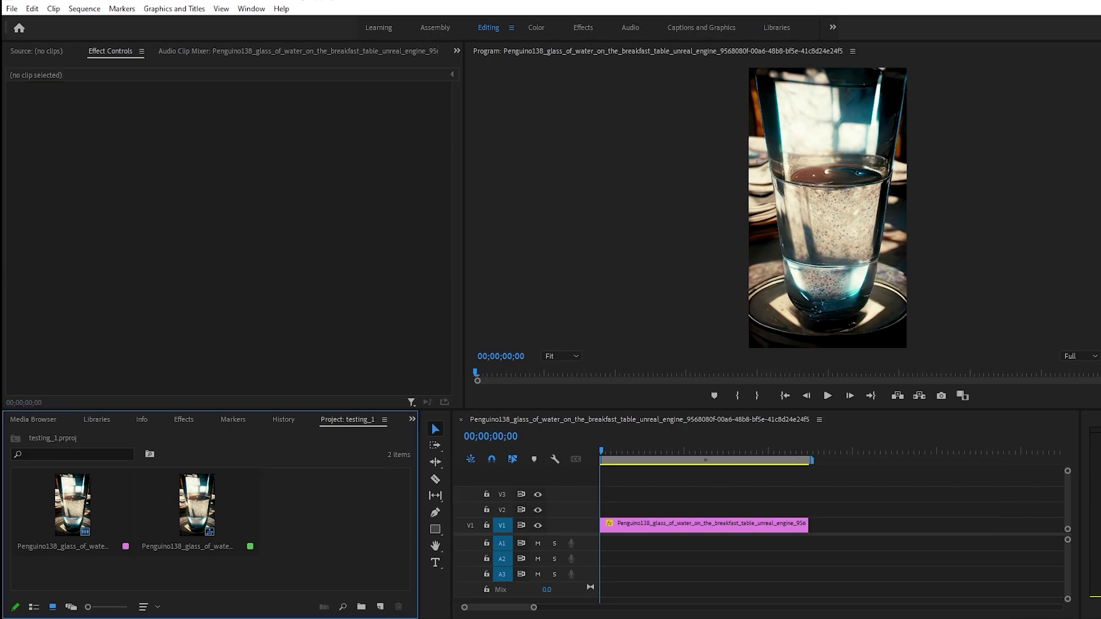
# Import the main astronaut After Effects composition into the Premiere project as a linked comp
pyautogui.click(112, 596)
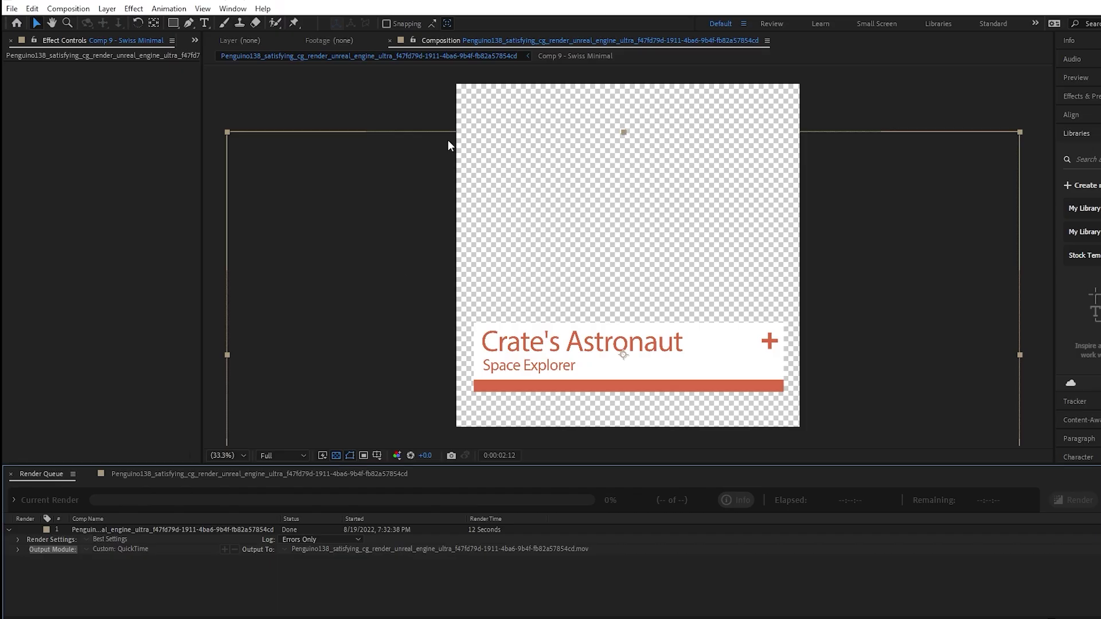
pyautogui.click(191, 475)
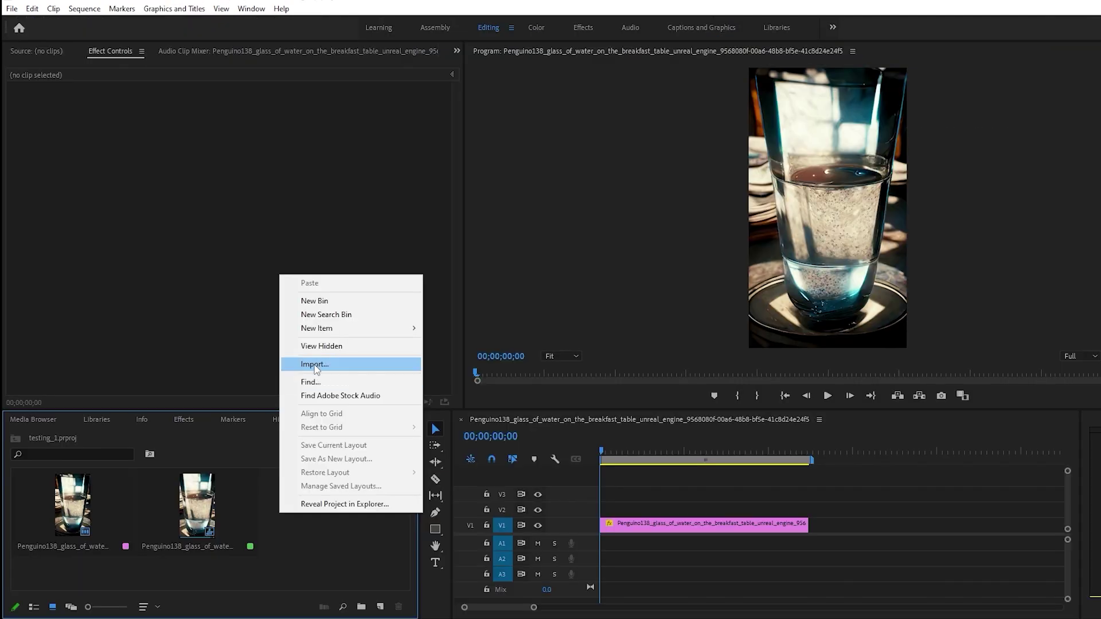
pyautogui.click(315, 364)
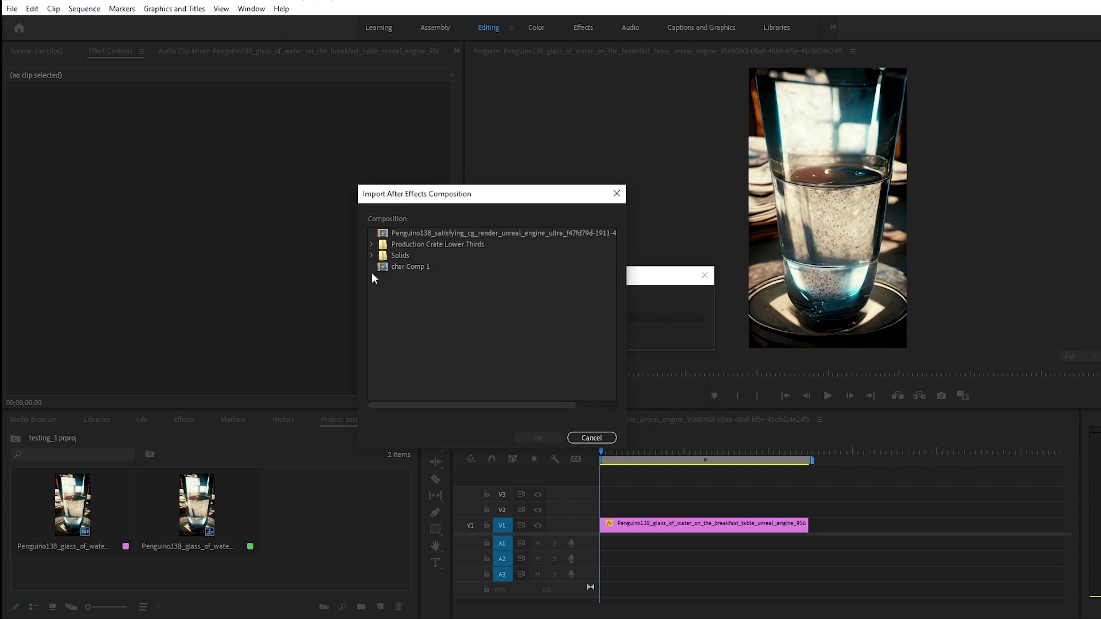
pyautogui.click(452, 234)
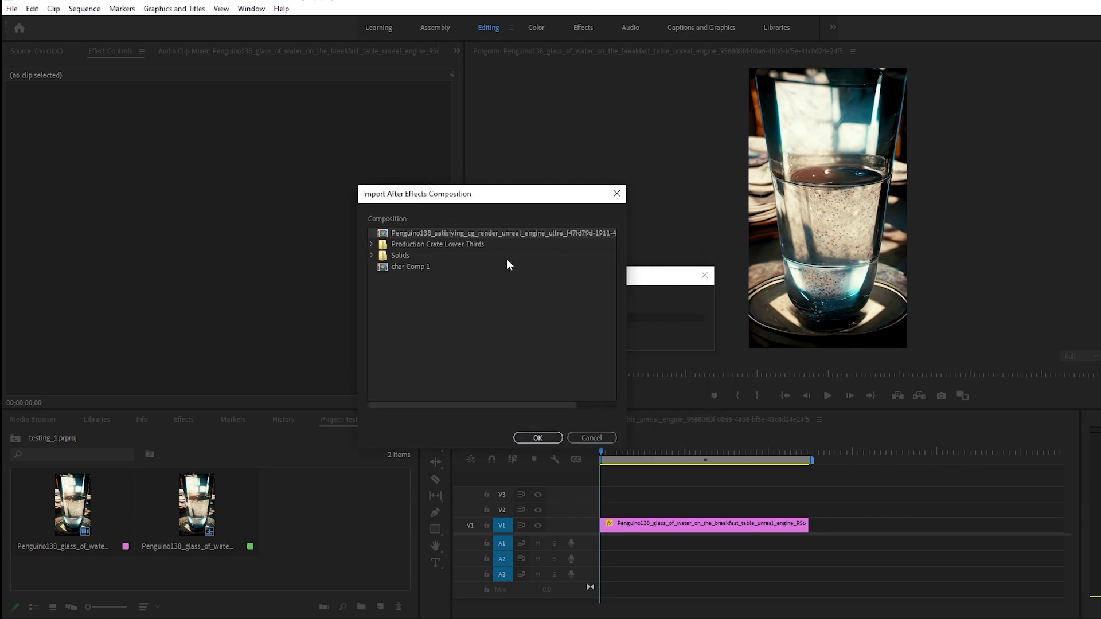
pyautogui.click(549, 439)
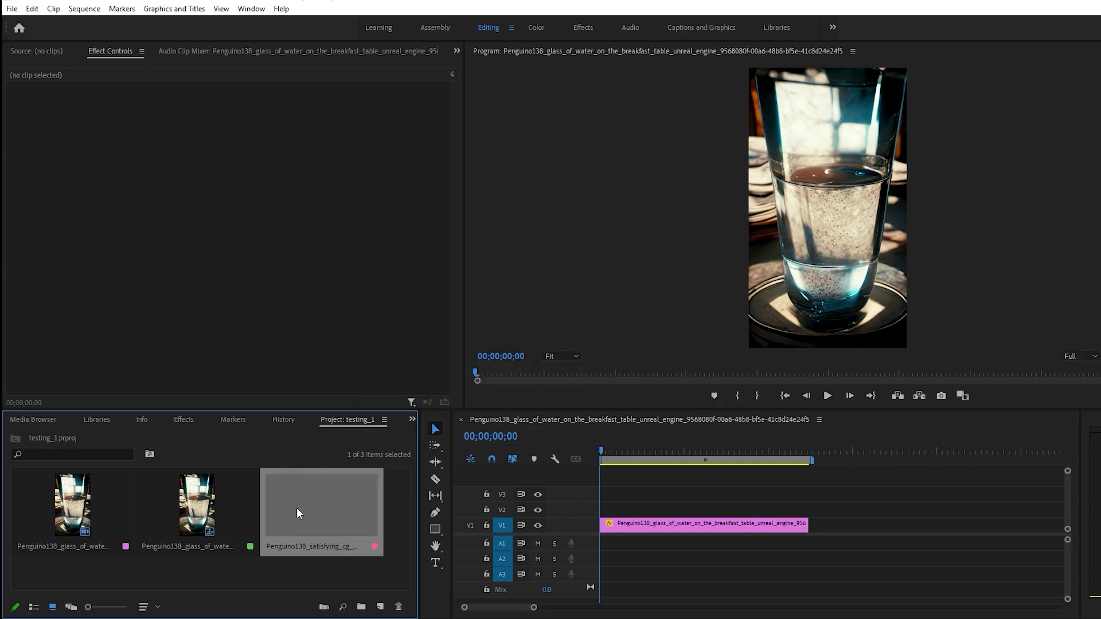
# Place the linked composition on V2 above the glass clip and scale it to 54%
pyautogui.moveTo(308, 512); pyautogui.dragTo(589, 518)
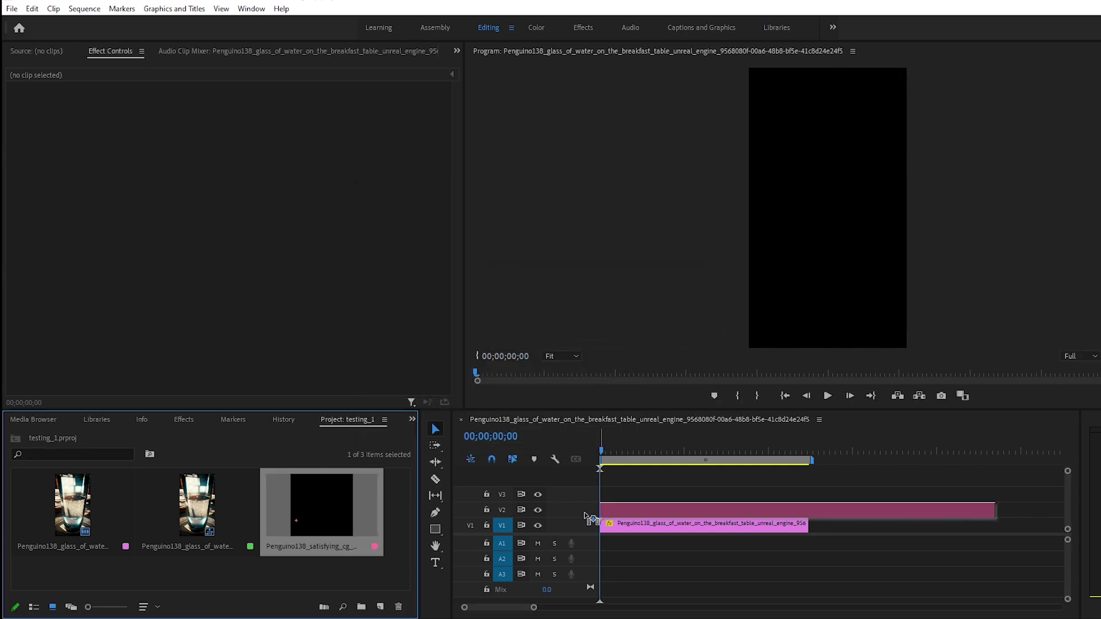
pyautogui.moveTo(665, 451); pyautogui.dragTo(695, 452)
pyautogui.click(694, 509)
pyautogui.moveTo(233, 127); pyautogui.dragTo(402, 119)
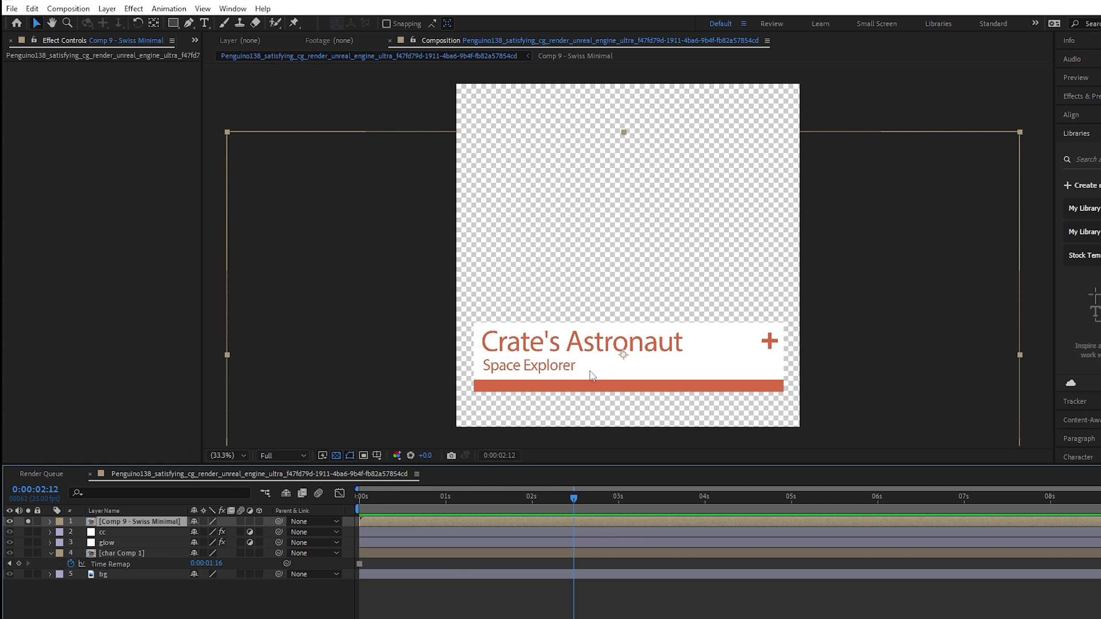
# Open the Comp 9 - Swiss Minimal composition and begin editing the Space Explorer text
pyautogui.doubleClick(109, 521)
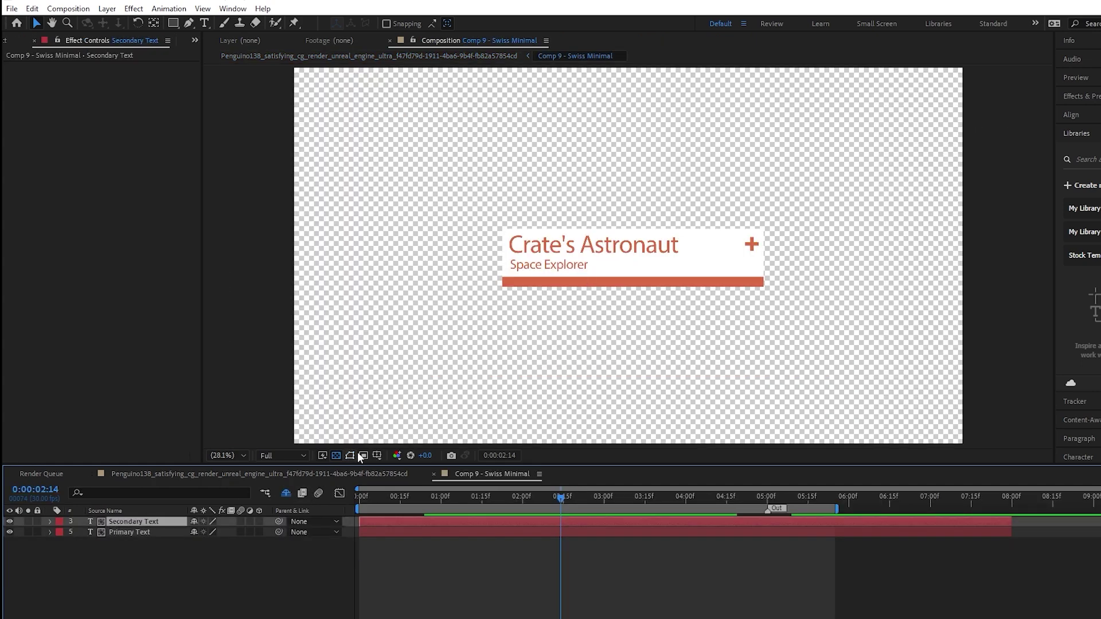
pyautogui.doubleClick(629, 267)
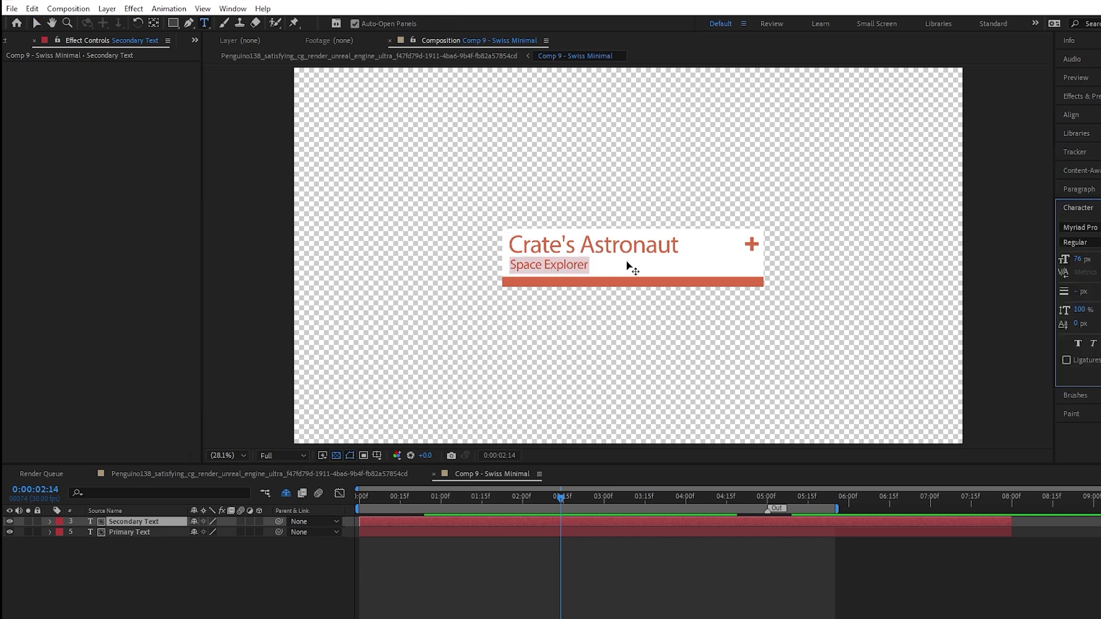
# Change the subtitle to 'Space Miner' and preview the updated lower third in Premiere's sequence
pyautogui.write('Space Miner')
pyautogui.press('KP_Enter')
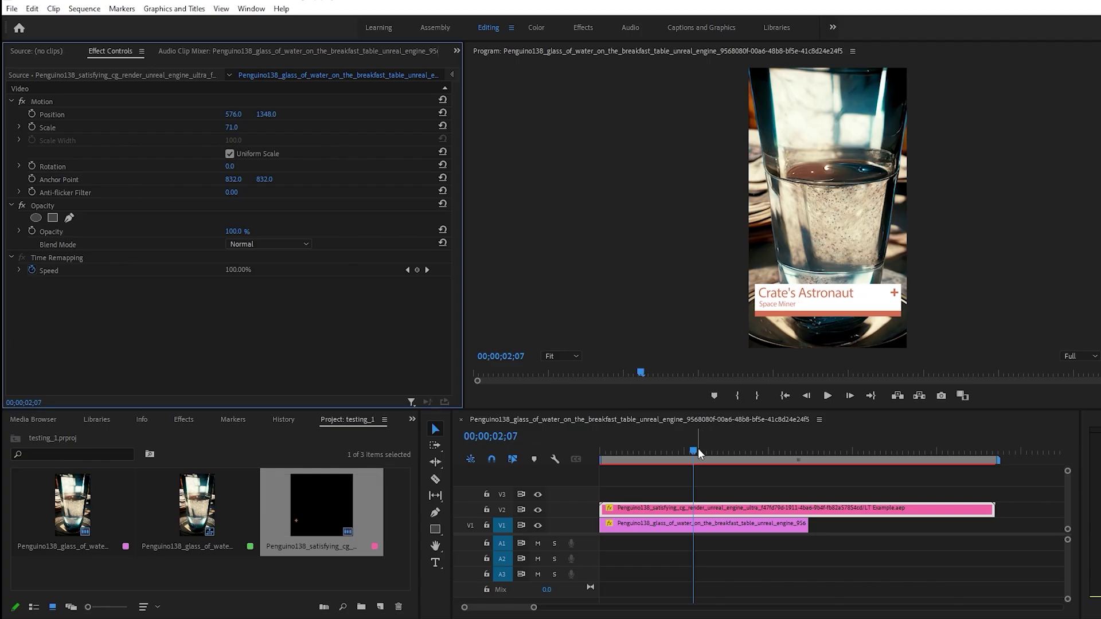
pyautogui.moveTo(697, 451); pyautogui.dragTo(819, 455)
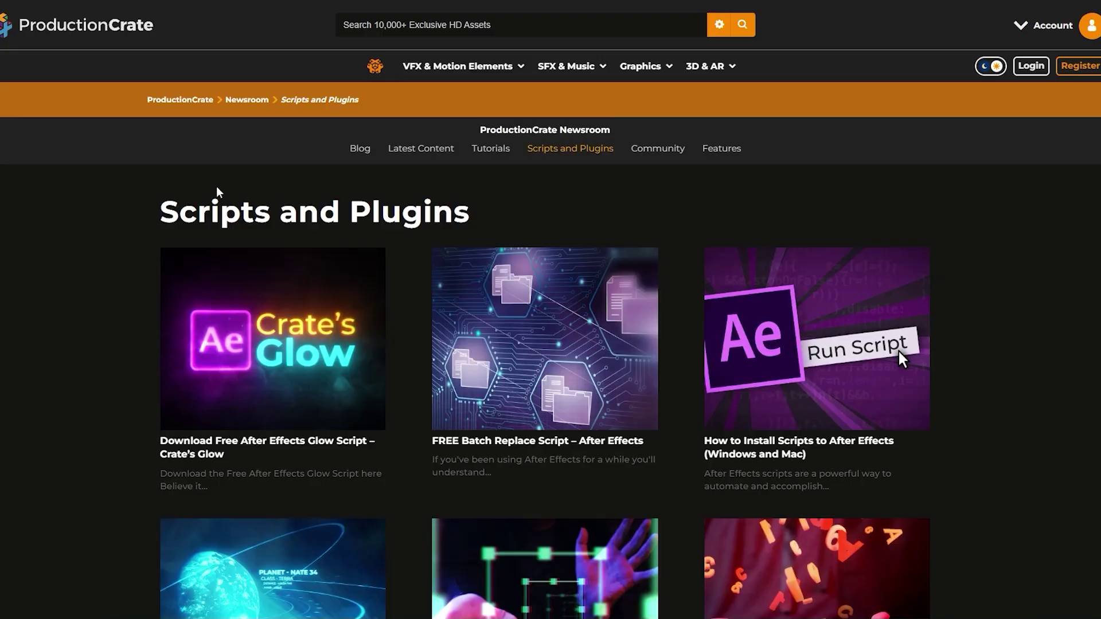
# Go to the Scripts and Plugins listing and open the Lower Thirds script article
pyautogui.moveTo(180, 211); pyautogui.dragTo(495, 212)
pyautogui.scroll(-6, 498, 219)
pyautogui.click(545, 449)
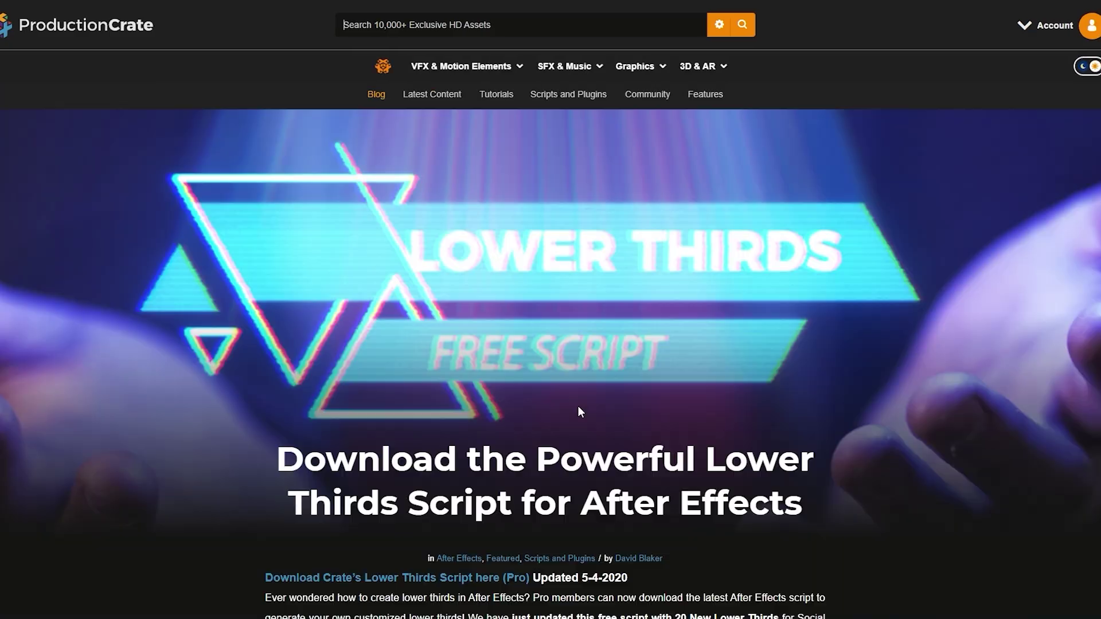
pyautogui.scroll(-2, 534, 408)
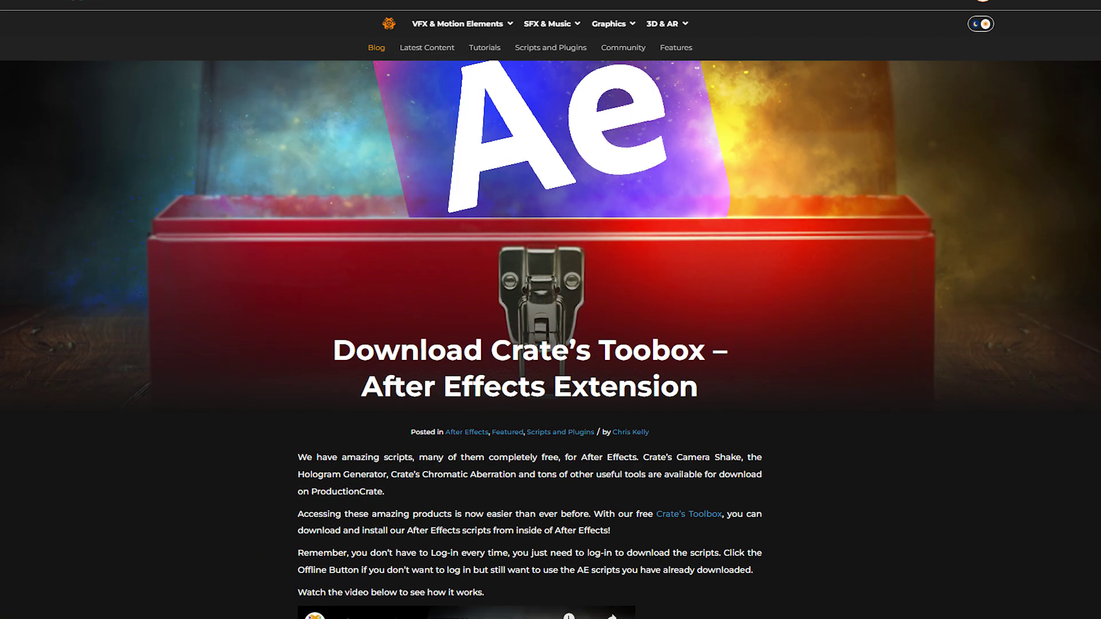